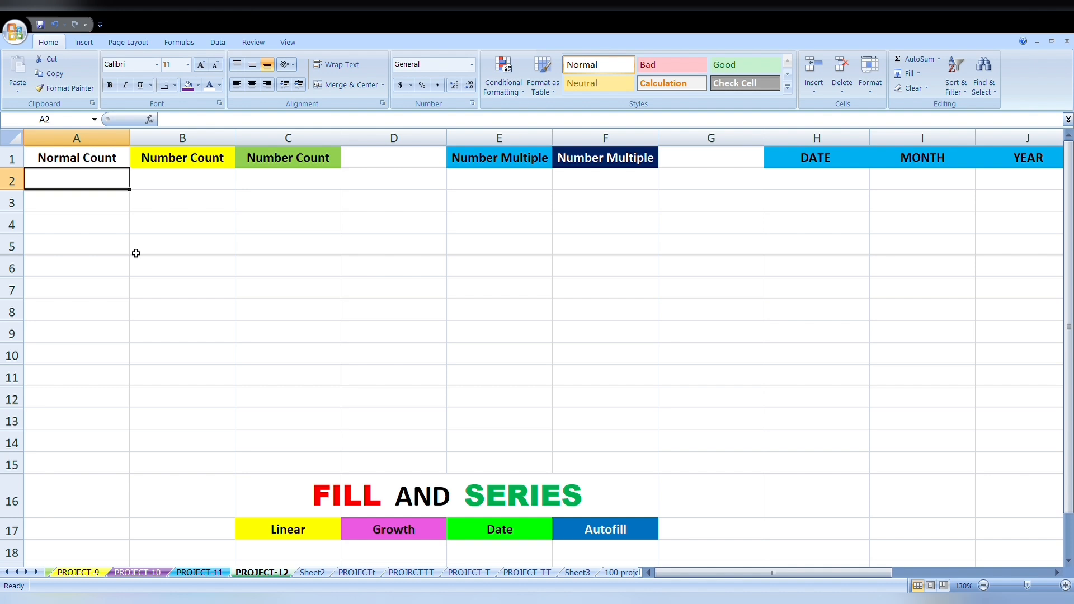
Enter 1 and 2 in A2 and A3, autofill the sequence down to A15, and clear the filled range.
{"action": "type", "text": "1"}
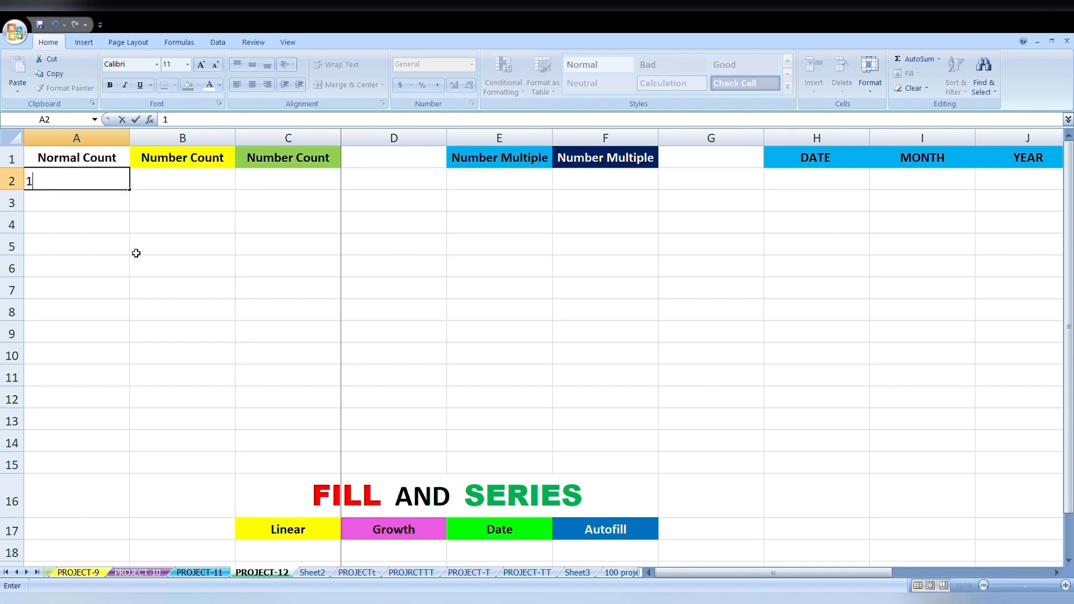
{"action": "key", "text": "Return"}
{"action": "type", "text": "2"}
{"action": "key", "text": "Return"}
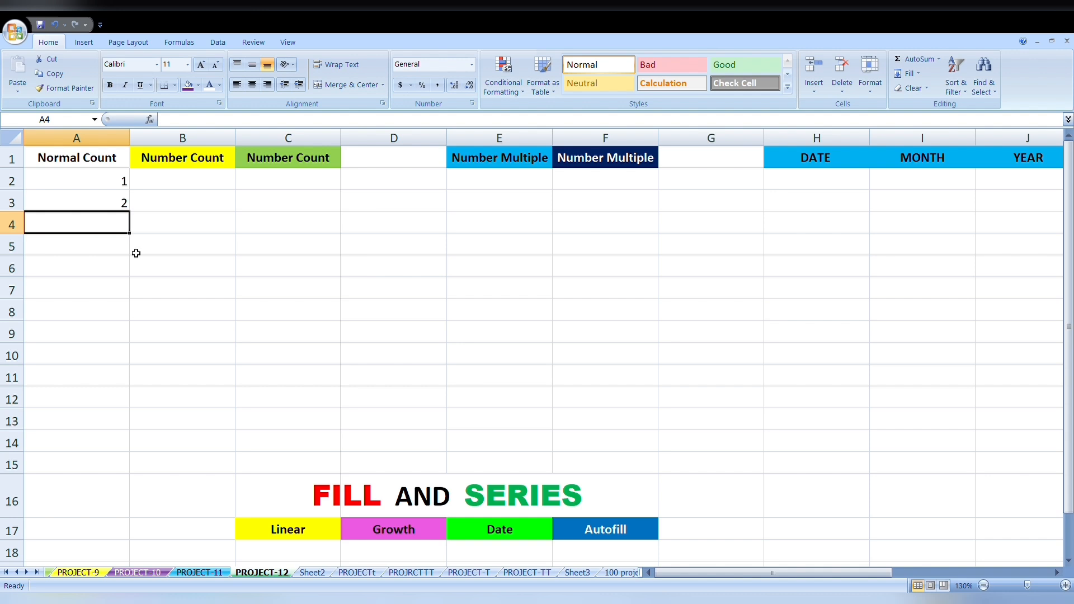
{"action": "mouse_move", "coordinate": [90, 187]}
{"action": "left_mouse_down"}
{"action": "mouse_move", "coordinate": [100, 175]}
{"action": "mouse_move", "coordinate": [109, 195]}
{"action": "left_mouse_up"}
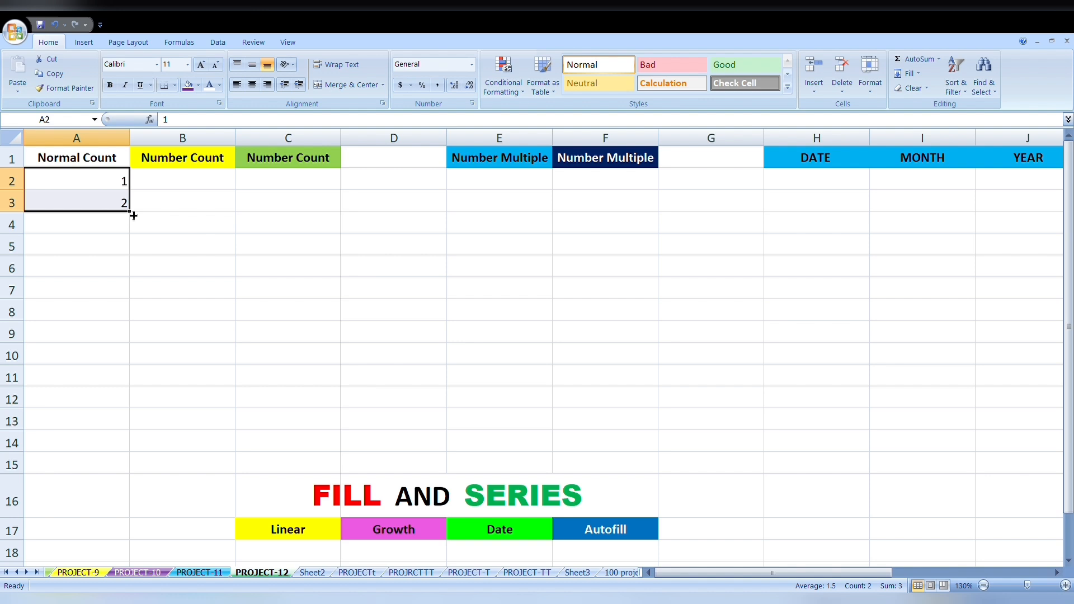
{"action": "left_click_drag", "start_coordinate": [133, 216], "coordinate": [119, 473]}
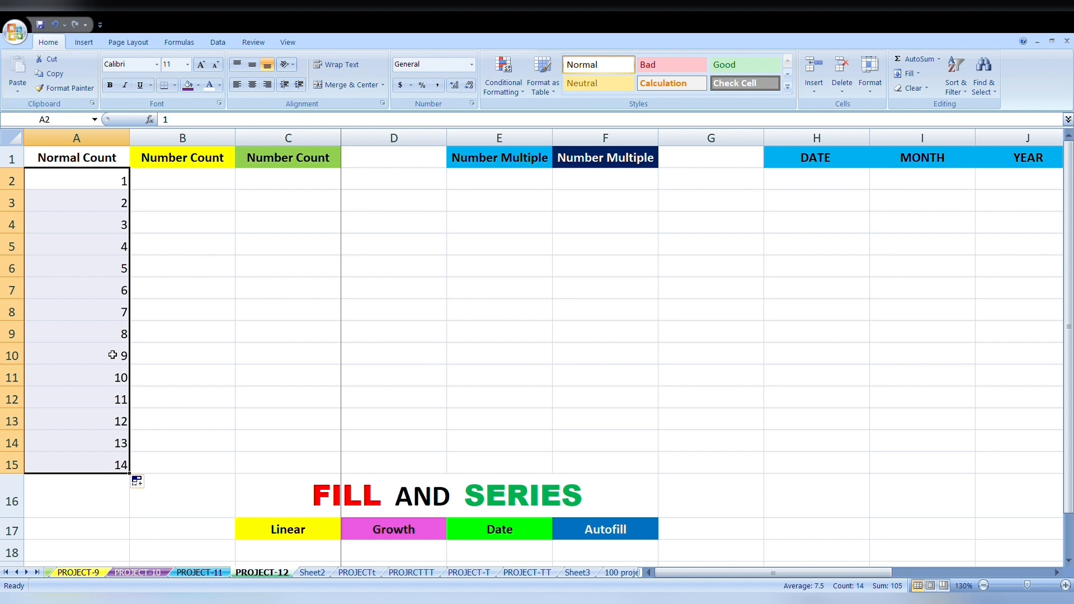
{"action": "key", "text": "Delete"}
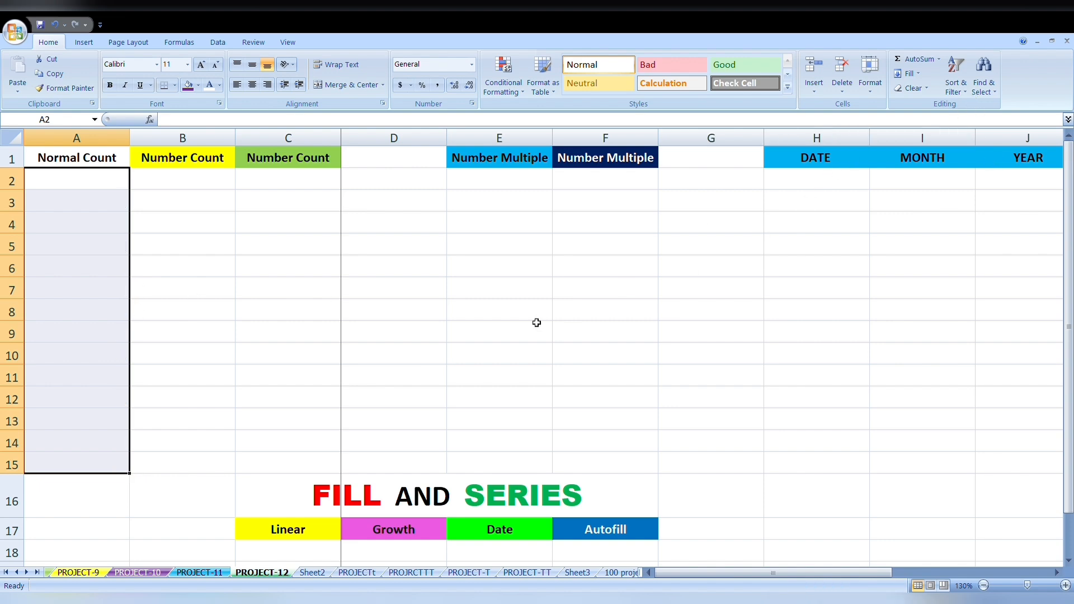
Enter the starting values 1 and 2 in the first two cells under Normal Count, A2 and A3.
{"action": "left_click", "coordinate": [86, 184]}
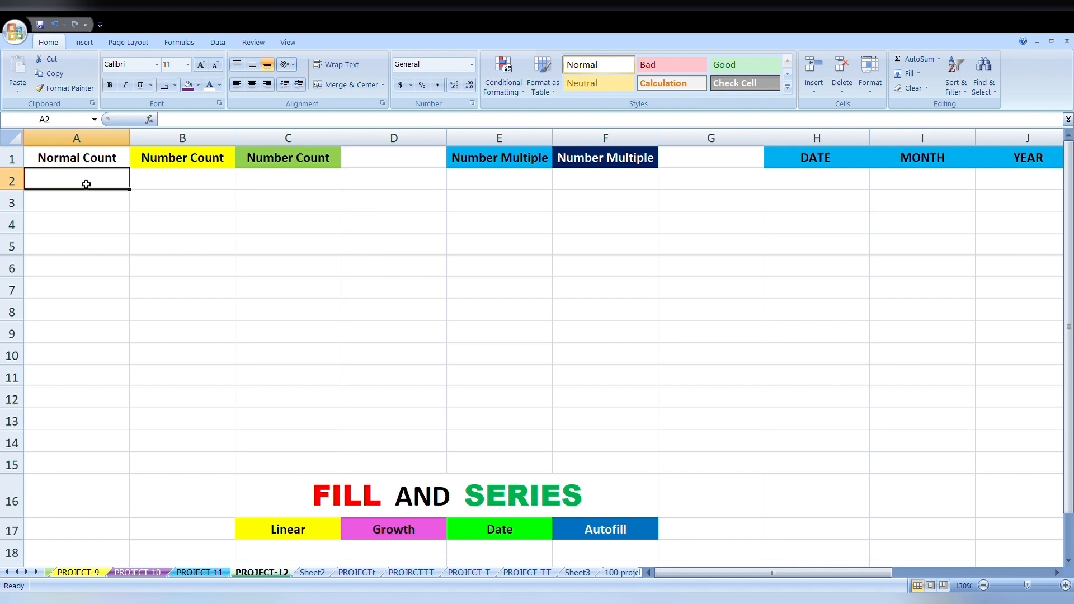
{"action": "type", "text": "1"}
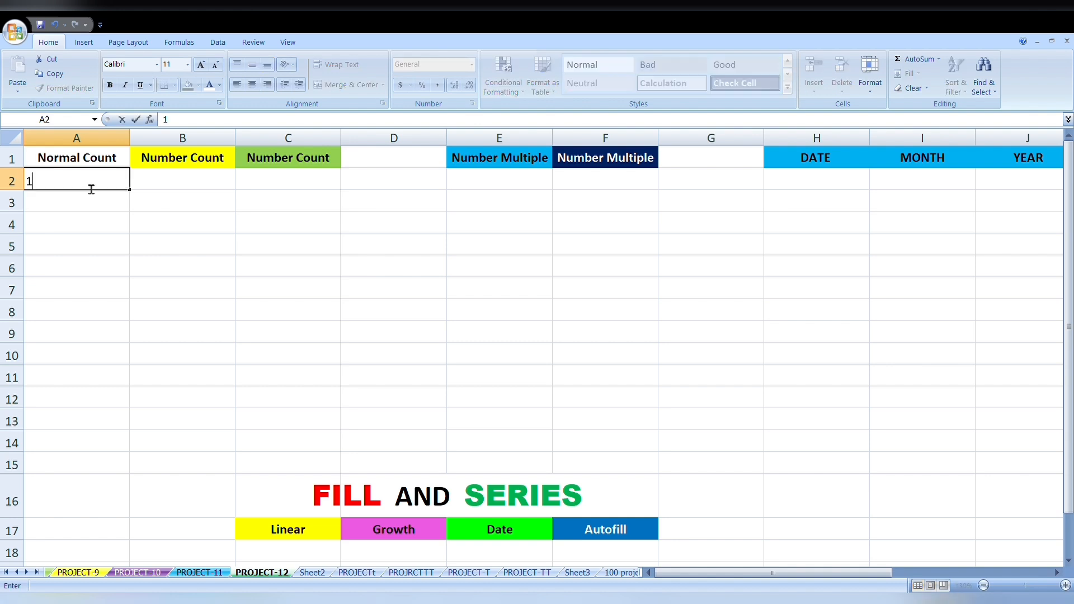
{"action": "key", "text": "Return"}
{"action": "type", "text": "2"}
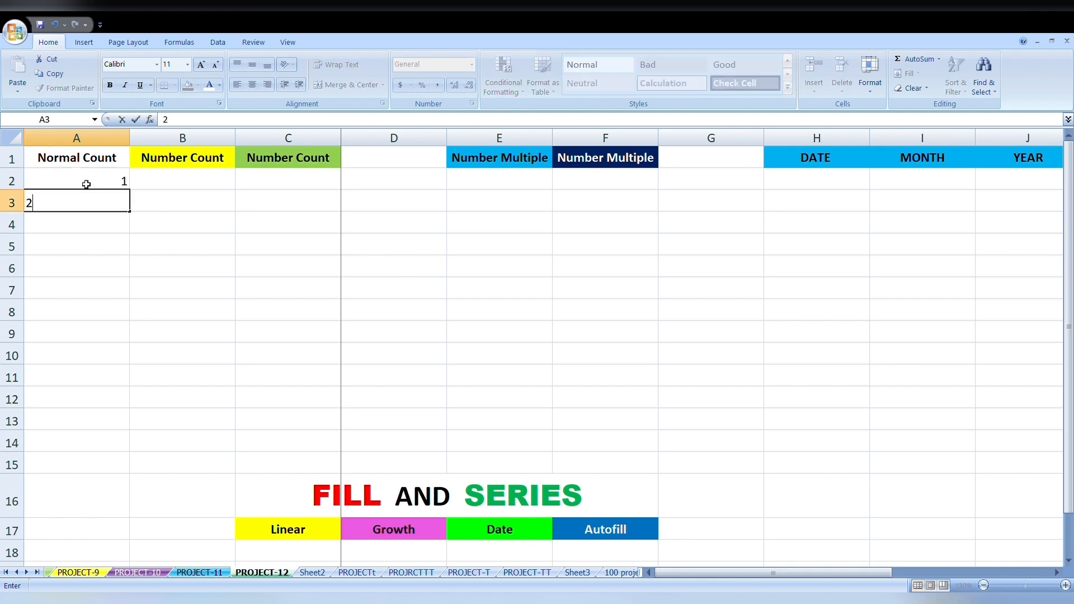
{"action": "key", "text": "Return"}
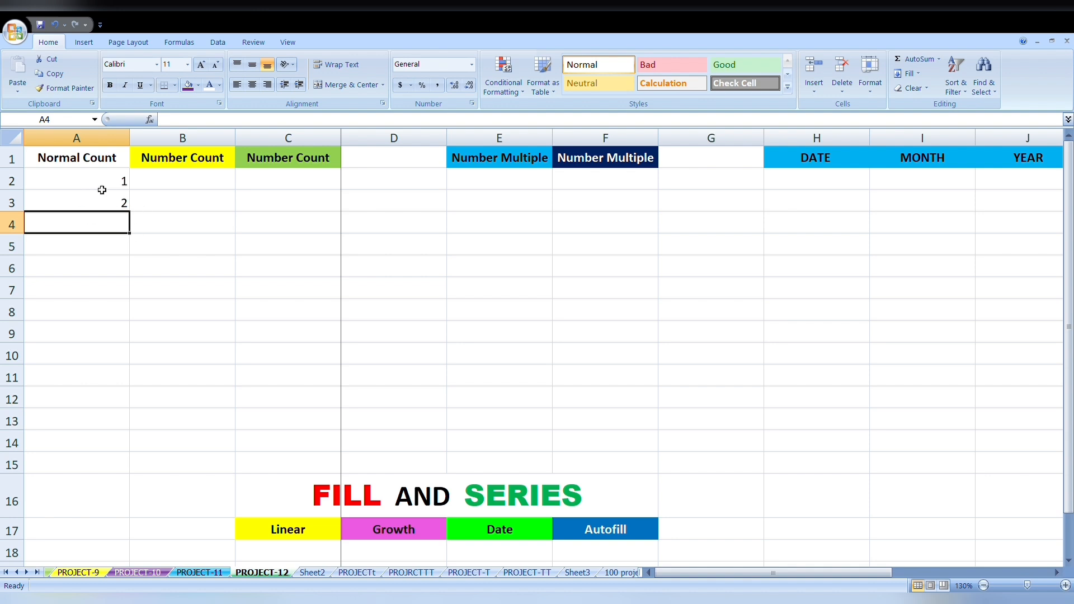
Fill the Normal Count column with a linear series in steps of 1, running from 1 in A2 to 14 in A15.
{"action": "left_click_drag", "start_coordinate": [77, 183], "coordinate": [87, 494]}
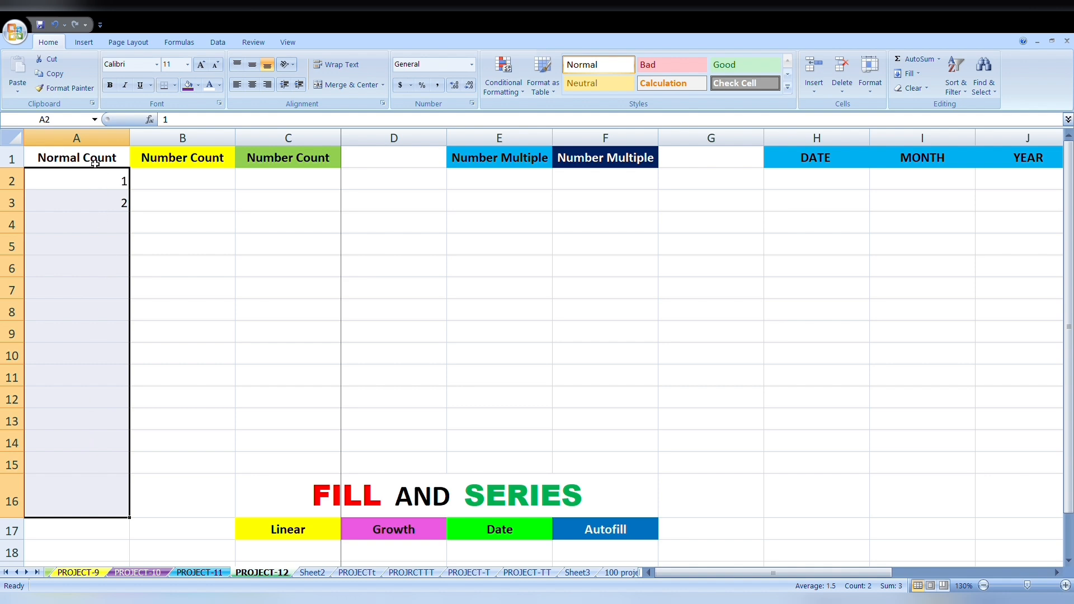
{"action": "left_click", "coordinate": [85, 146]}
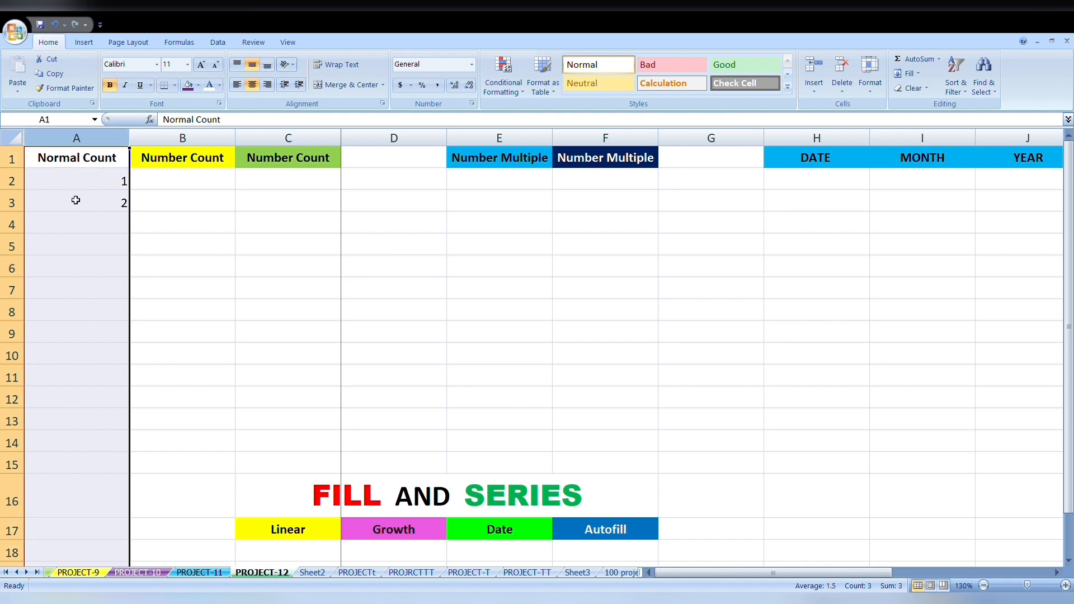
{"action": "left_click_drag", "start_coordinate": [77, 180], "coordinate": [103, 499]}
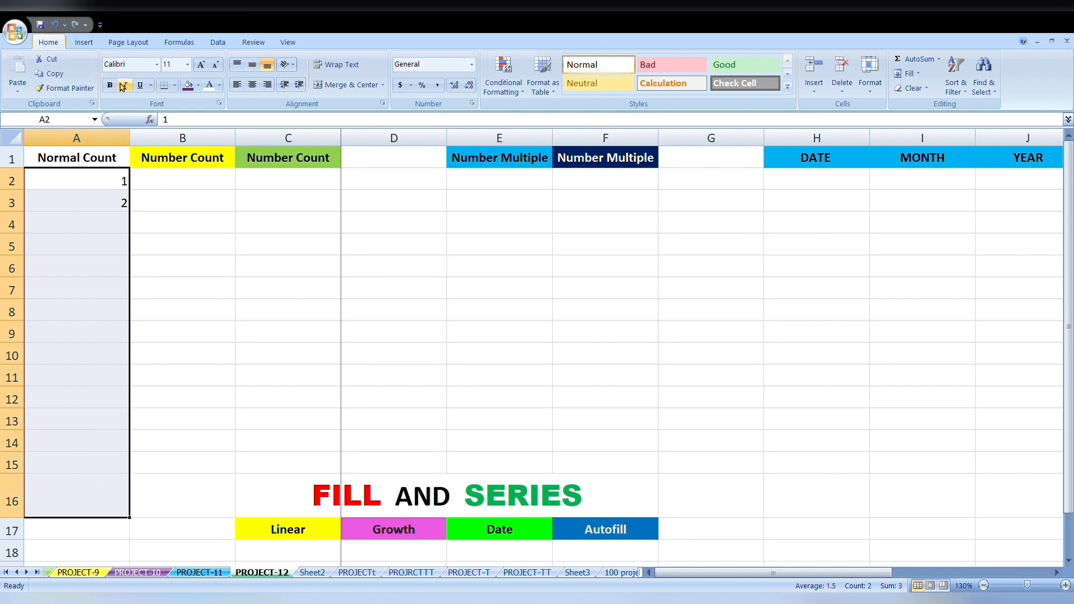
{"action": "left_click", "coordinate": [911, 74]}
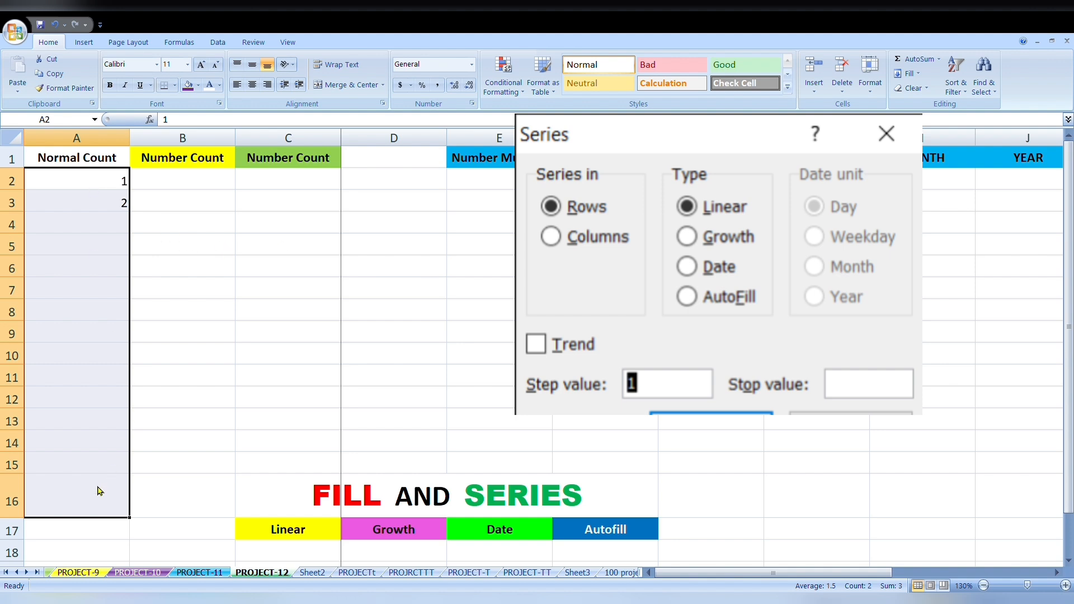
{"action": "key", "text": "Return"}
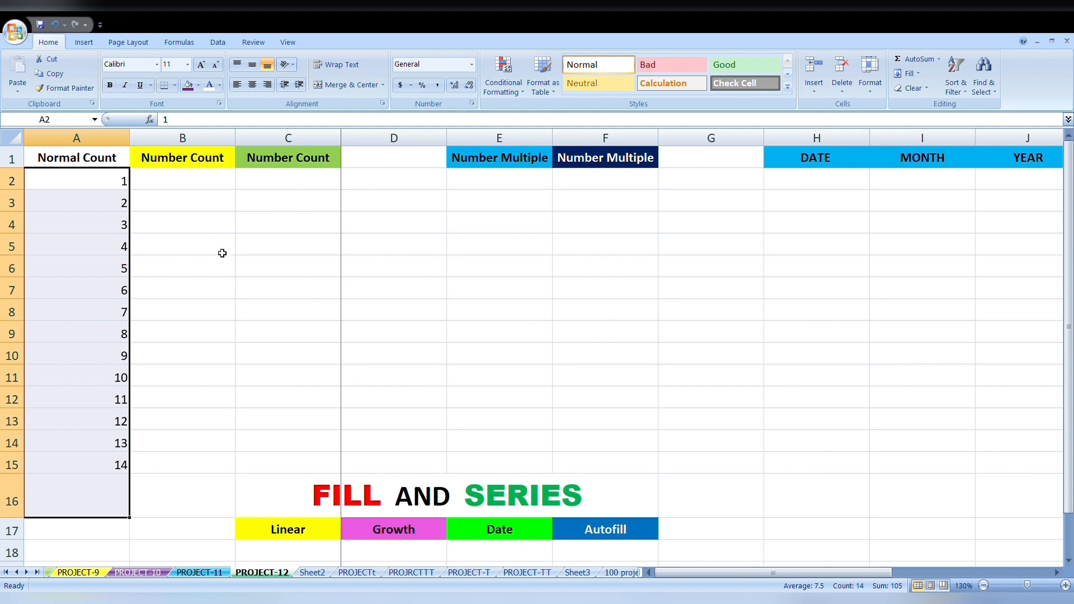
{"action": "scroll", "coordinate": [440, 256], "scroll_direction": "down", "scroll_amount": 11}
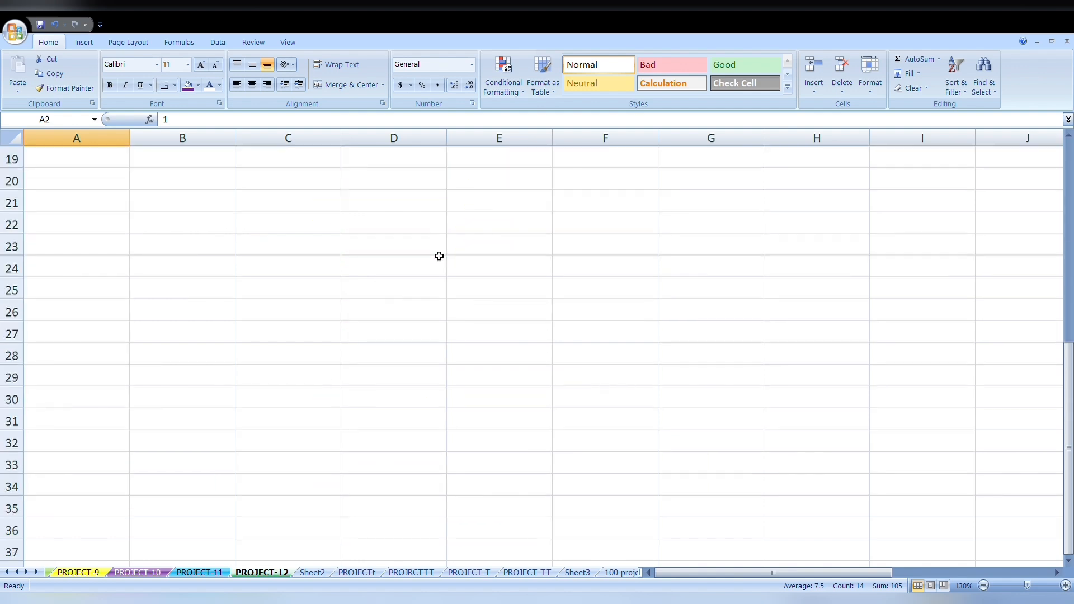
{"action": "scroll", "coordinate": [440, 255], "scroll_direction": "up", "scroll_amount": 11}
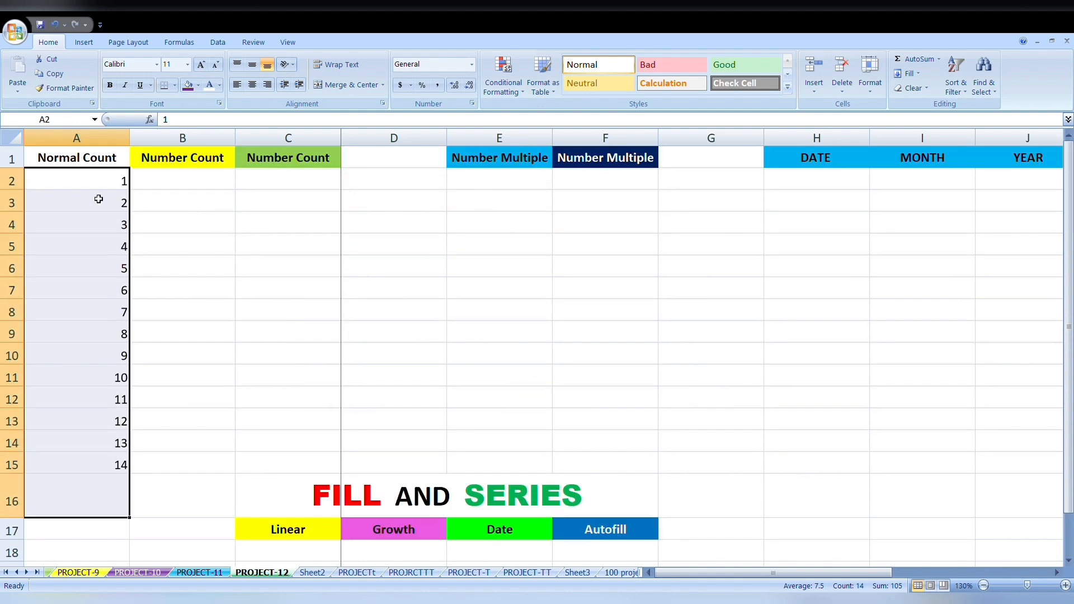
Insert a blank column before Normal Count and enter 1 and 2 in its cells A1 and A2.
{"action": "left_click", "coordinate": [101, 145]}
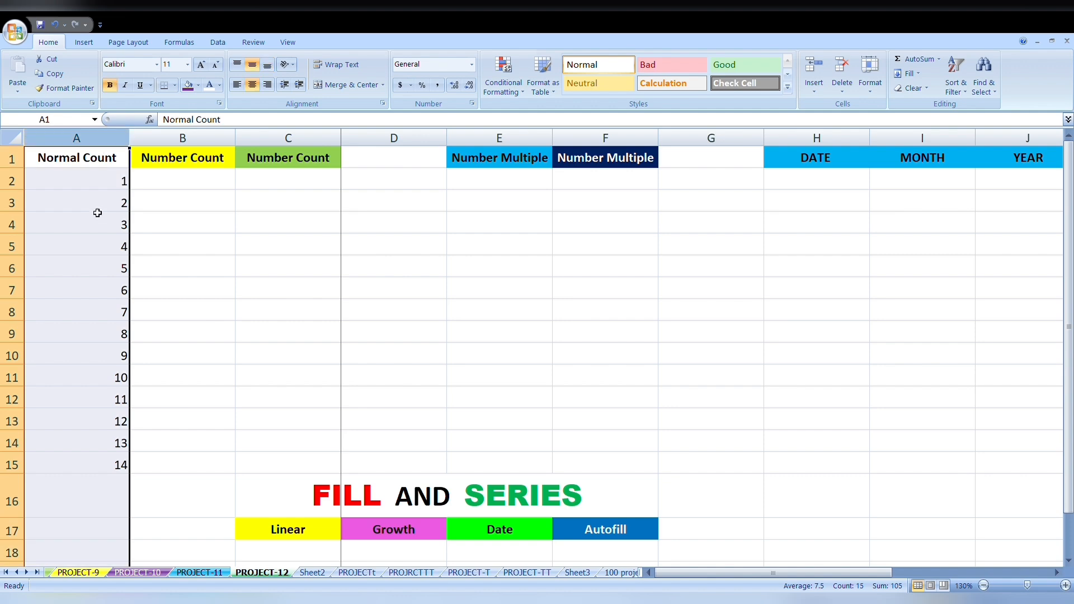
{"action": "key", "text": "ctrl+plus"}
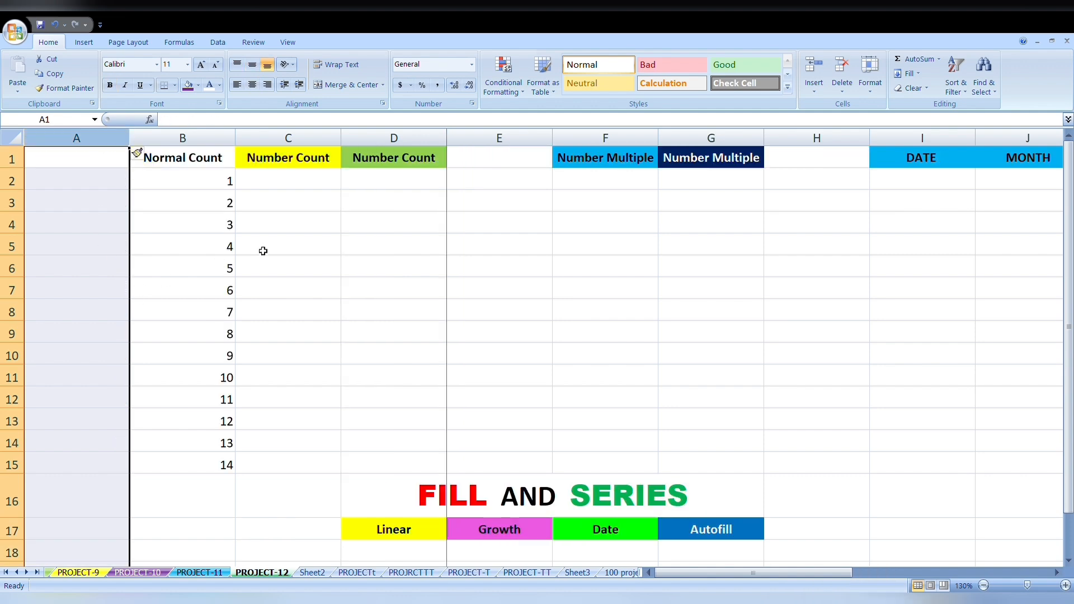
{"action": "left_click", "coordinate": [282, 222]}
{"action": "left_click", "coordinate": [82, 185]}
{"action": "left_click", "coordinate": [77, 165]}
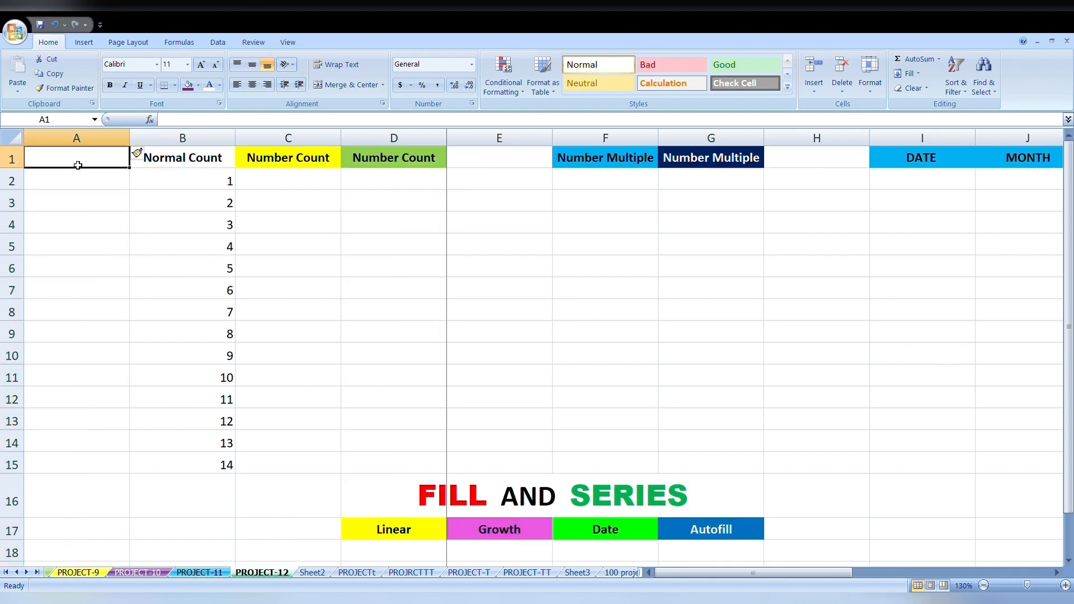
{"action": "type", "text": "1"}
{"action": "key", "text": "Return"}
{"action": "type", "text": "2"}
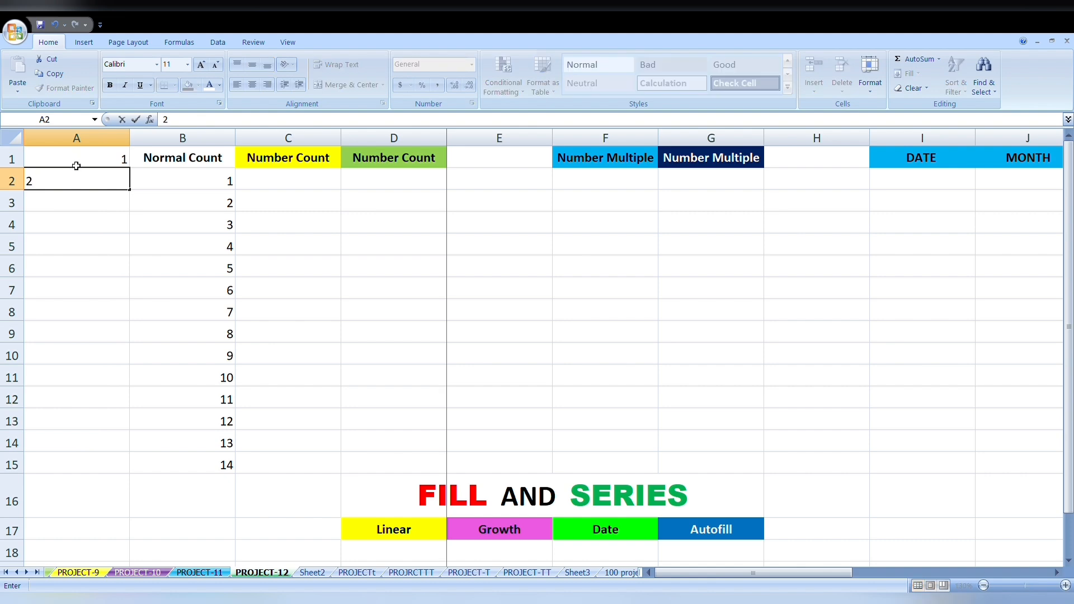
{"action": "left_click", "coordinate": [145, 232]}
Center the contents of the whole column A and fill it with a series in steps of 1 up to 101.
{"action": "left_click_drag", "start_coordinate": [96, 151], "coordinate": [98, 553]}
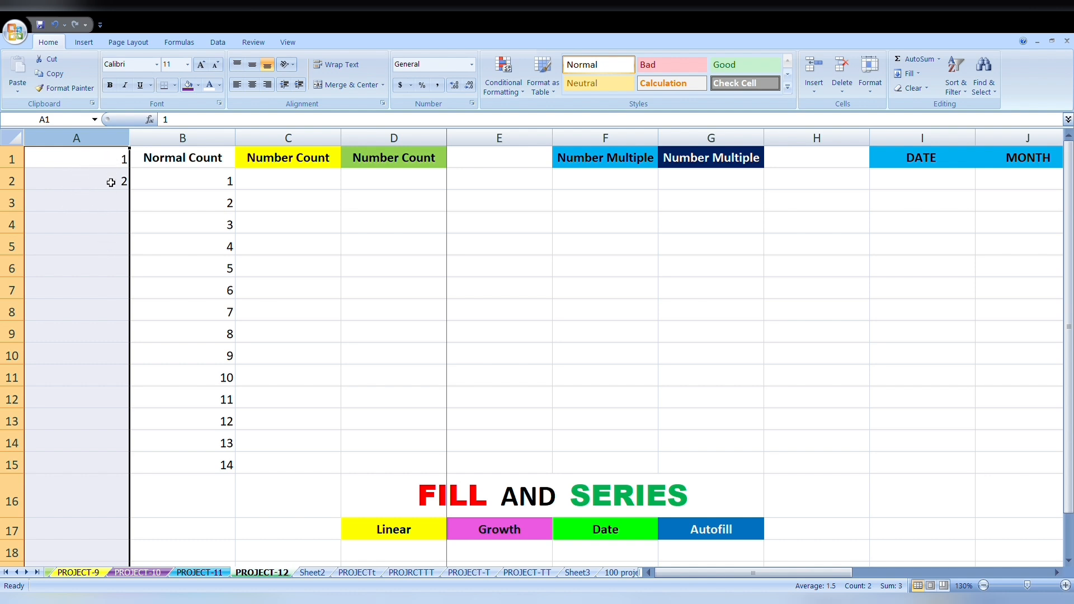
{"action": "left_click", "coordinate": [252, 85]}
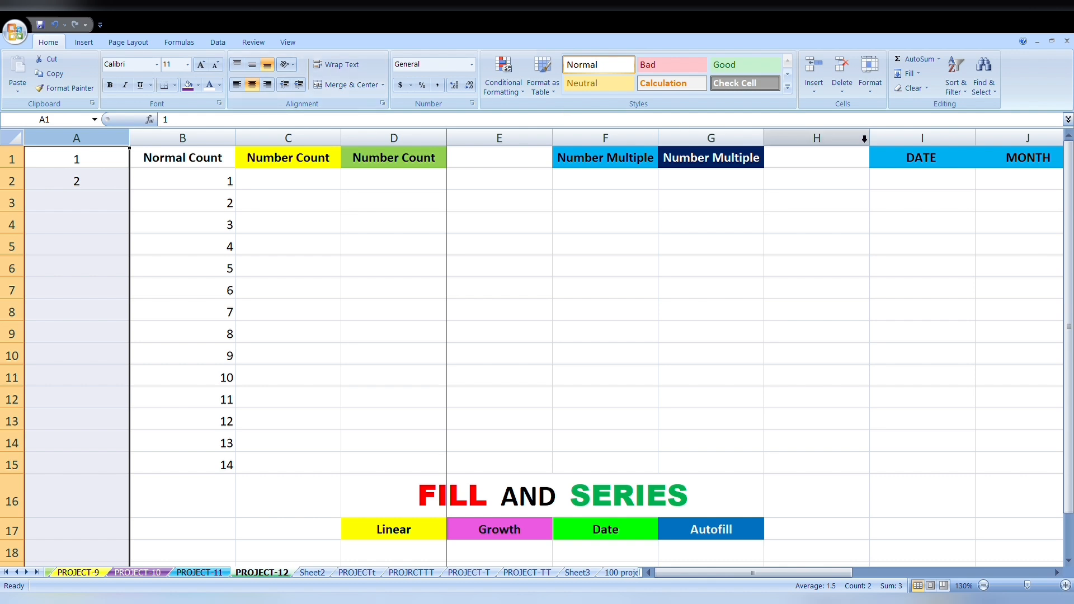
{"action": "left_click", "coordinate": [917, 75]}
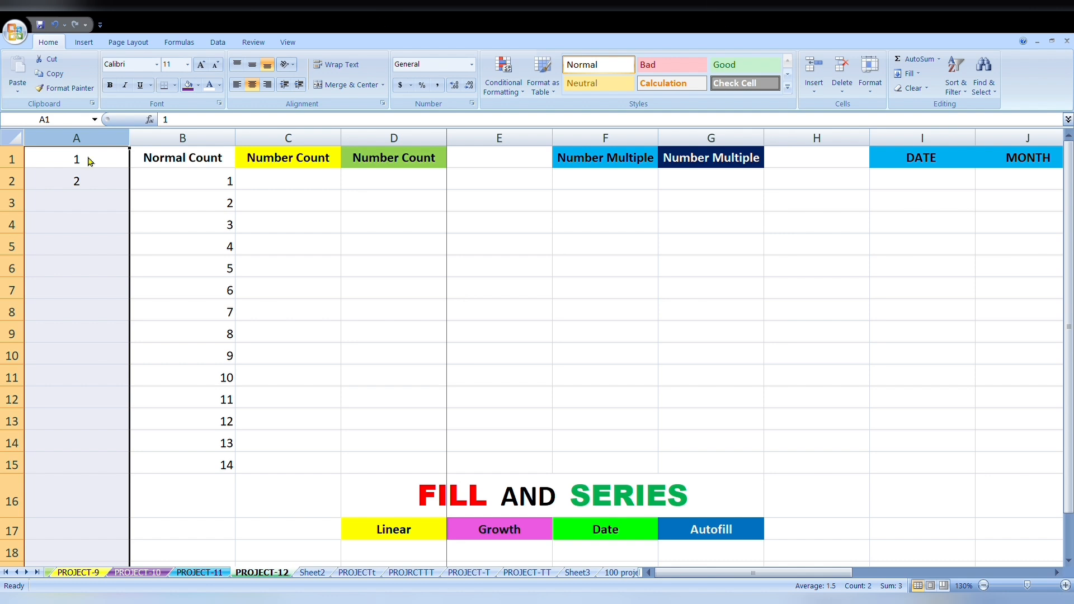
{"action": "left_click", "coordinate": [386, 319]}
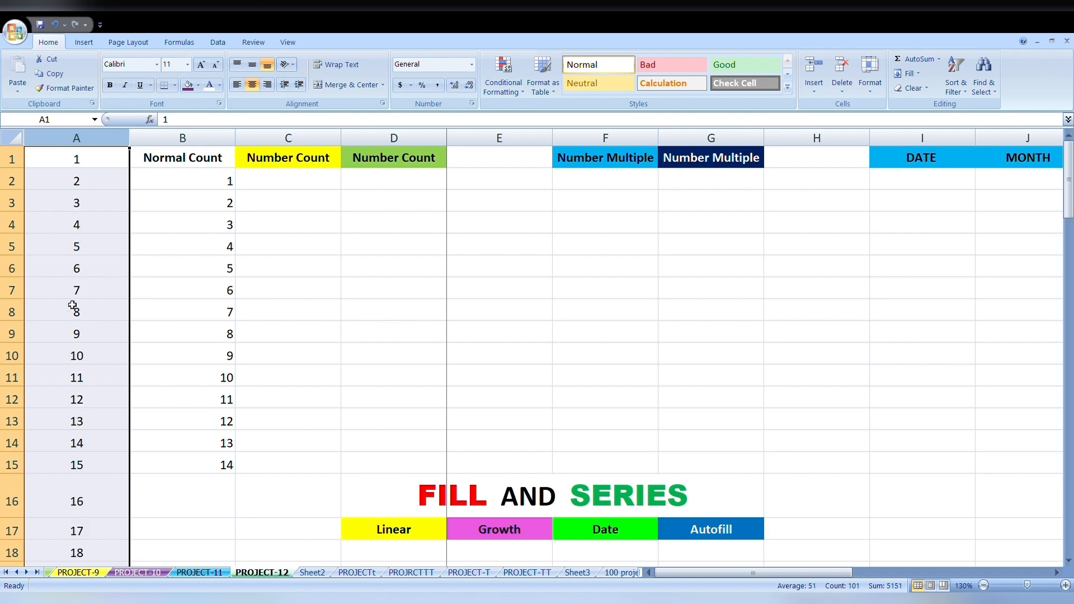
{"action": "scroll", "coordinate": [72, 305], "scroll_direction": "down", "scroll_amount": 19}
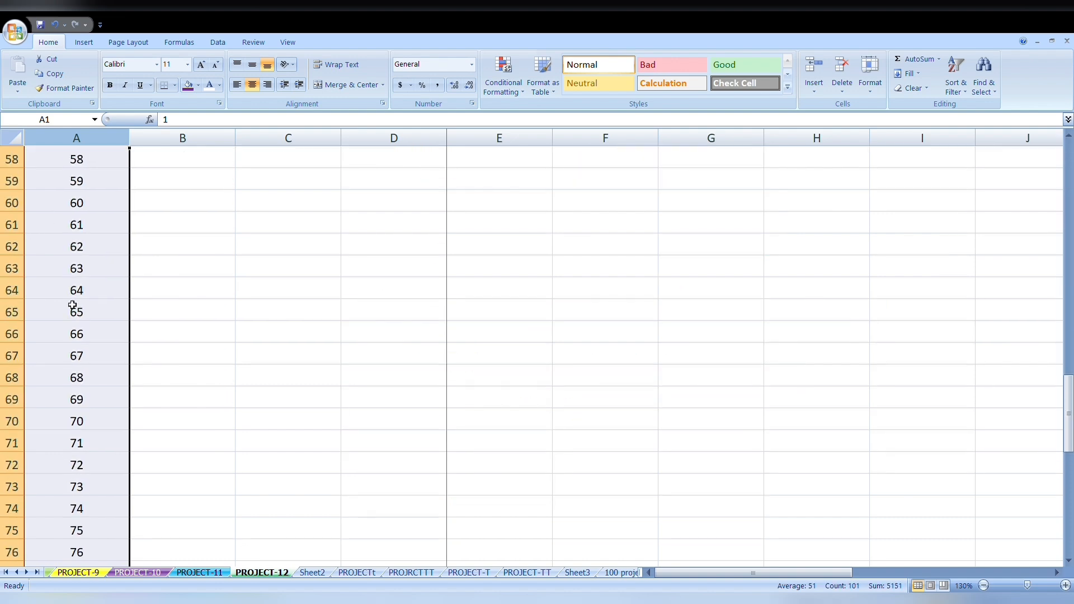
{"action": "scroll", "coordinate": [73, 305], "scroll_direction": "down", "scroll_amount": 14}
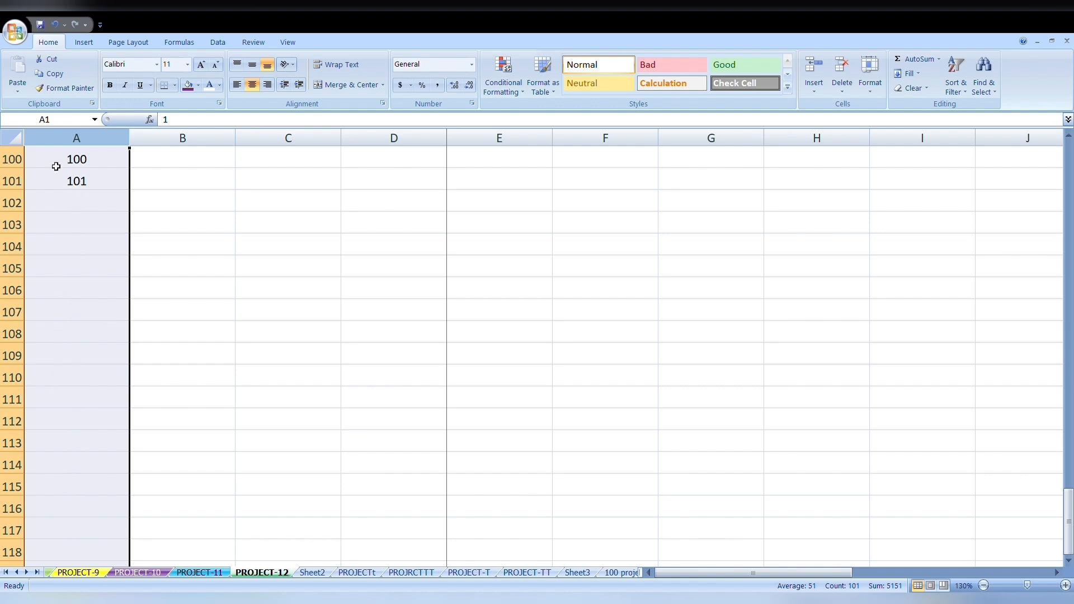
{"action": "scroll", "coordinate": [98, 370], "scroll_direction": "up", "scroll_amount": 3}
{"action": "scroll", "coordinate": [97, 370], "scroll_direction": "up", "scroll_amount": 1}
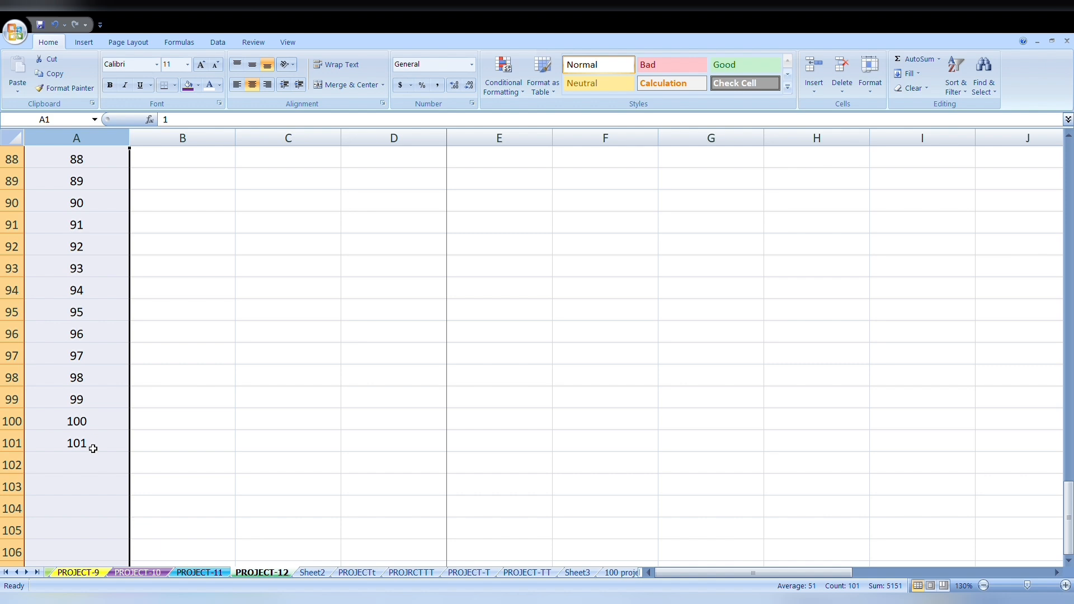
{"action": "scroll", "coordinate": [93, 448], "scroll_direction": "up", "scroll_amount": 20}
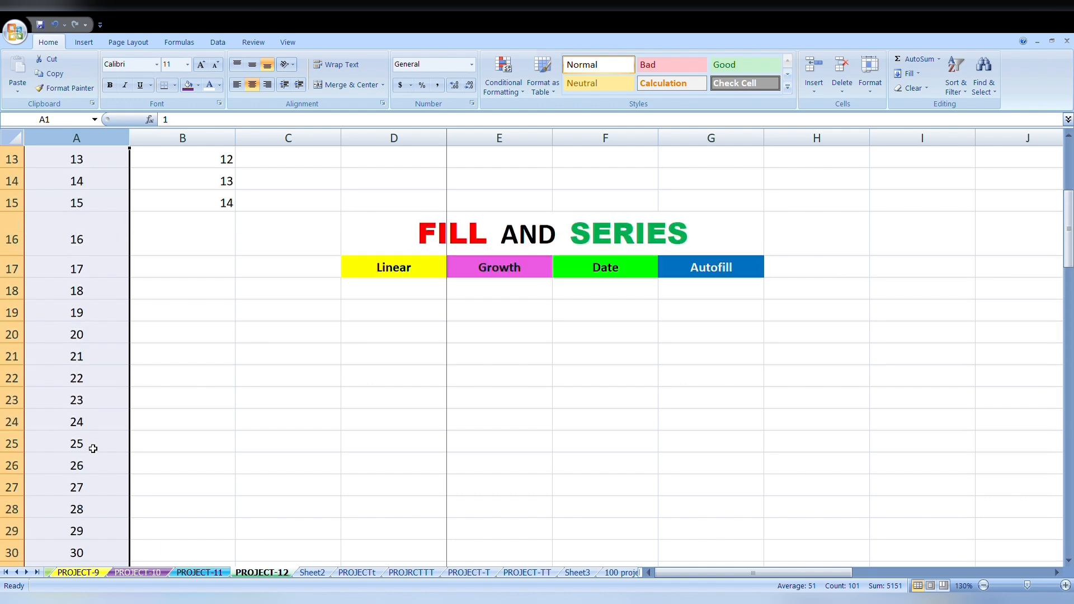
{"action": "scroll", "coordinate": [93, 448], "scroll_direction": "up", "scroll_amount": 4}
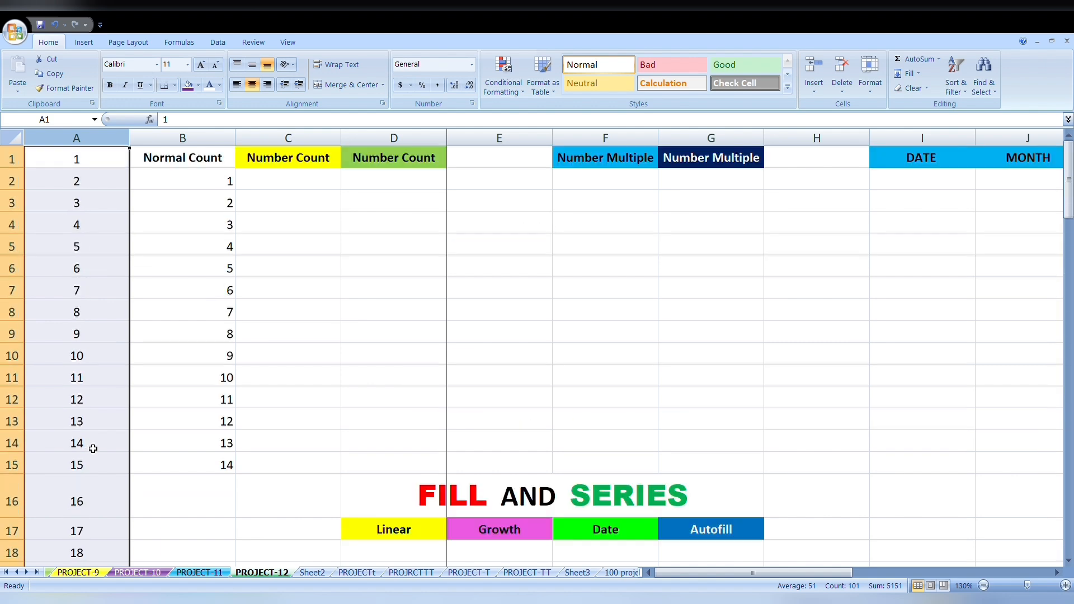
Enter the starting values 2 and 4 in C2 and C3 under the yellow Number Count heading.
{"action": "left_click", "coordinate": [296, 186]}
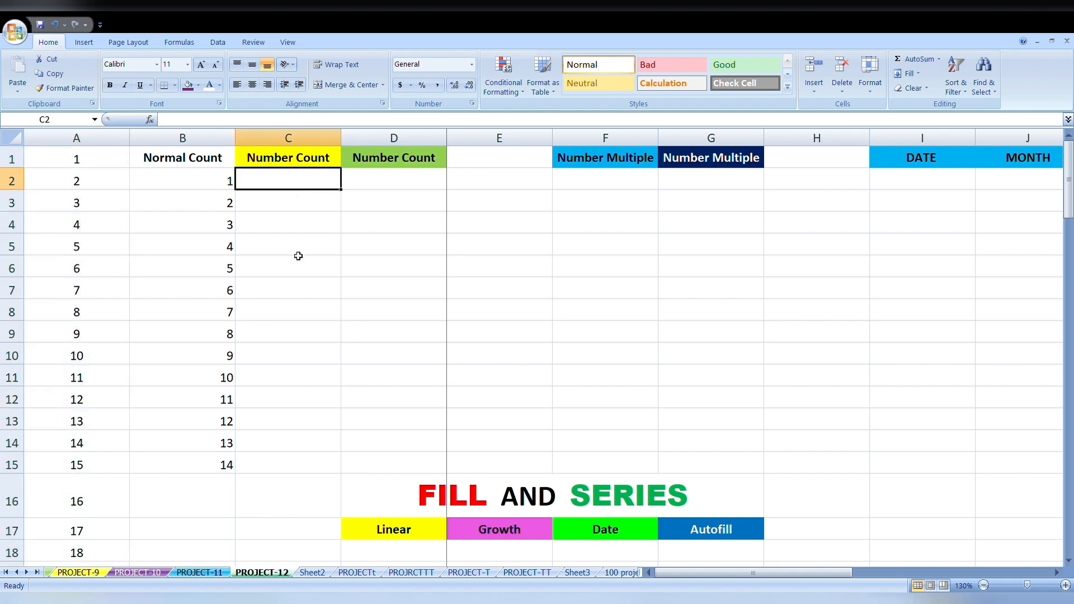
{"action": "type", "text": "2"}
{"action": "key", "text": "Return"}
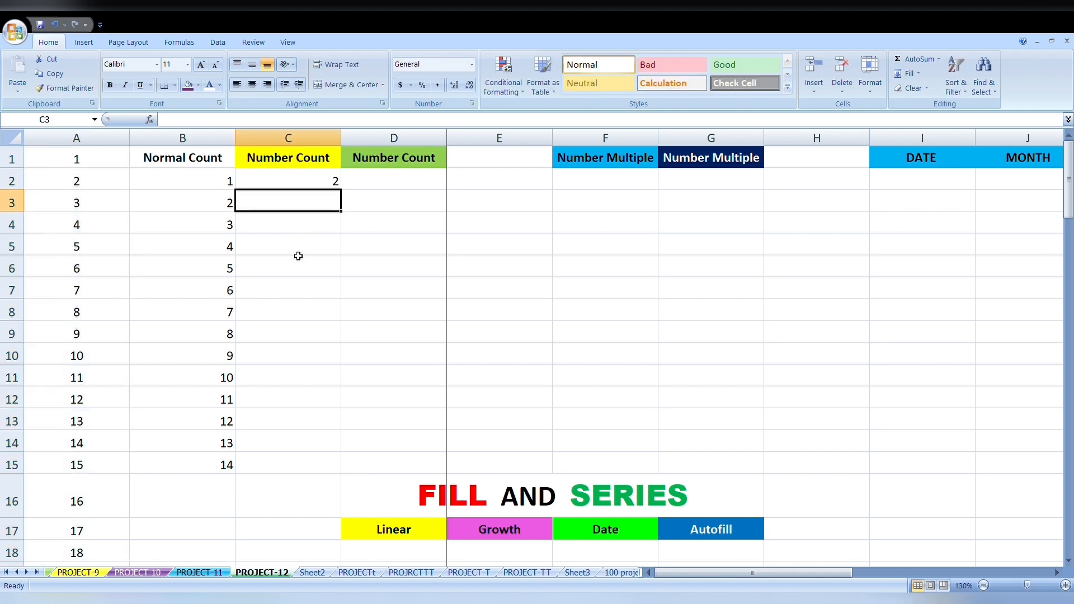
{"action": "type", "text": "4"}
{"action": "left_click", "coordinate": [353, 264]}
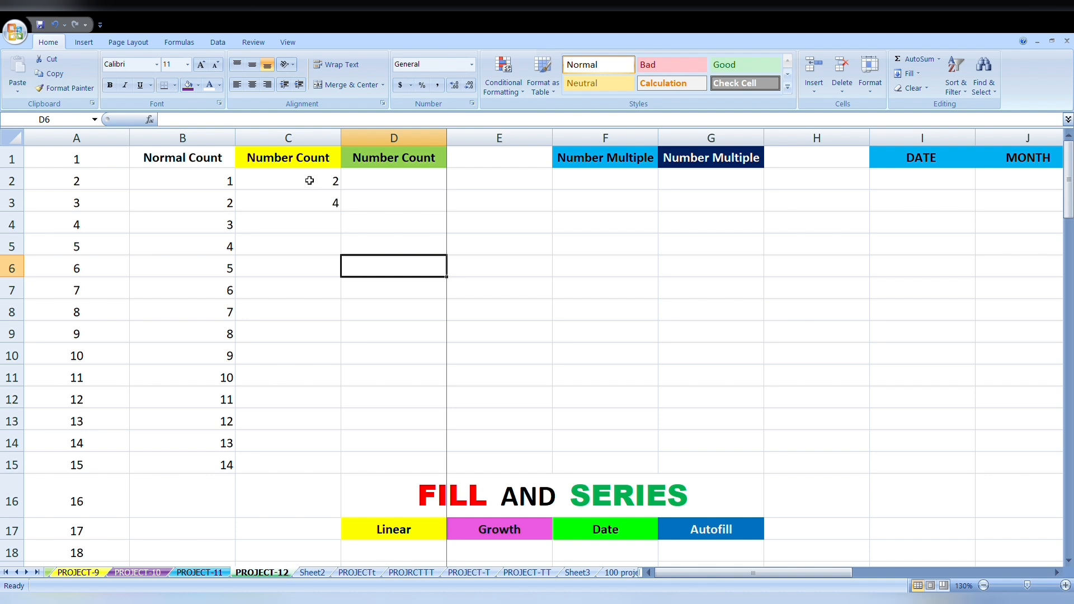
Fill C2:C15 with a linear series using step value 2, and center the filled cells.
{"action": "left_click_drag", "start_coordinate": [310, 182], "coordinate": [304, 465]}
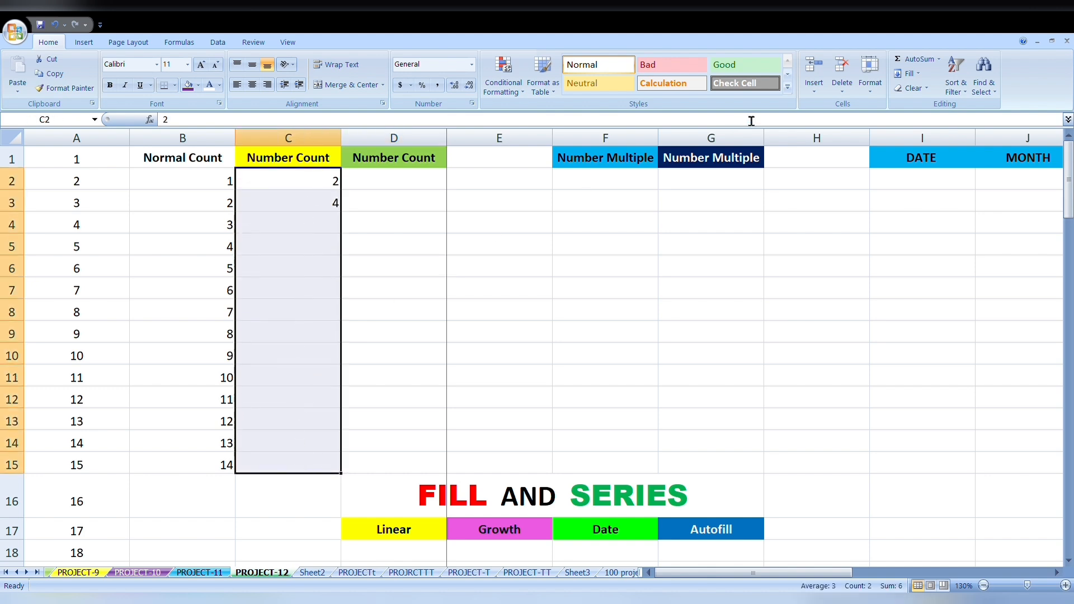
{"action": "left_click", "coordinate": [905, 73]}
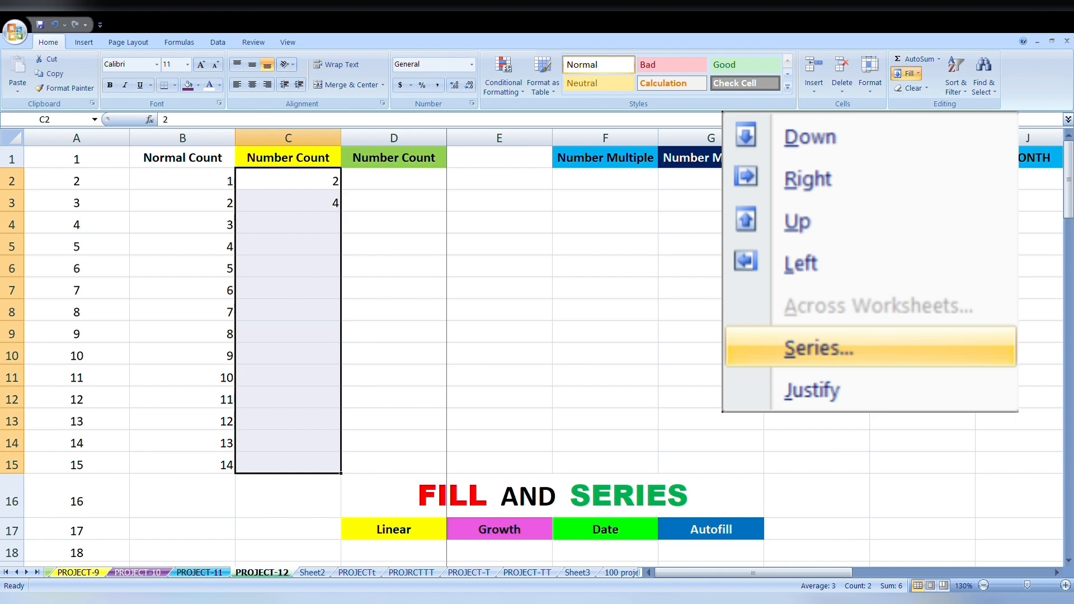
{"action": "key", "text": "Return"}
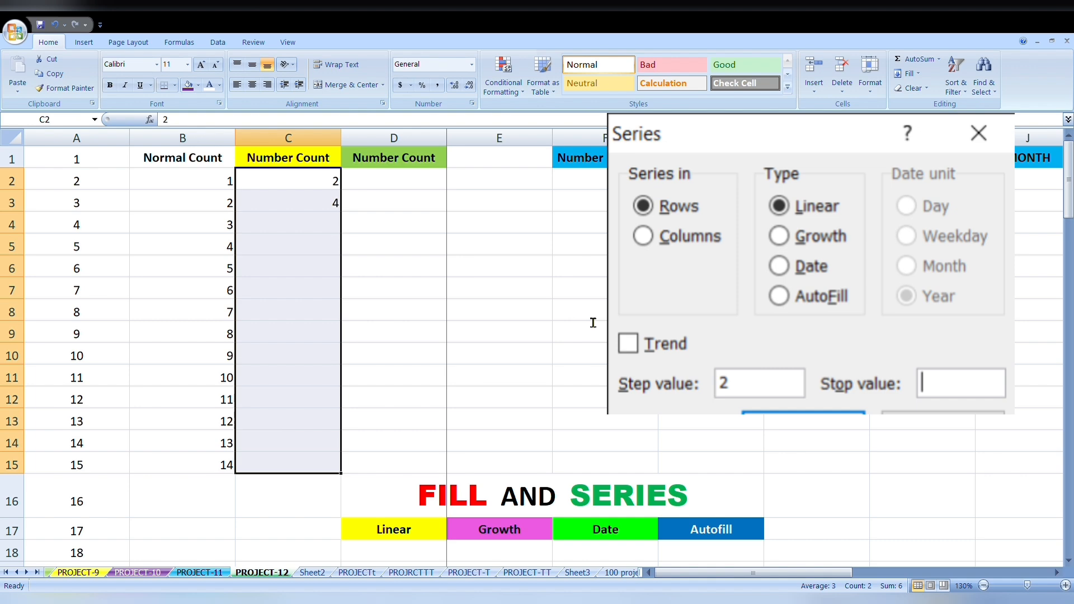
{"action": "key", "text": "Return"}
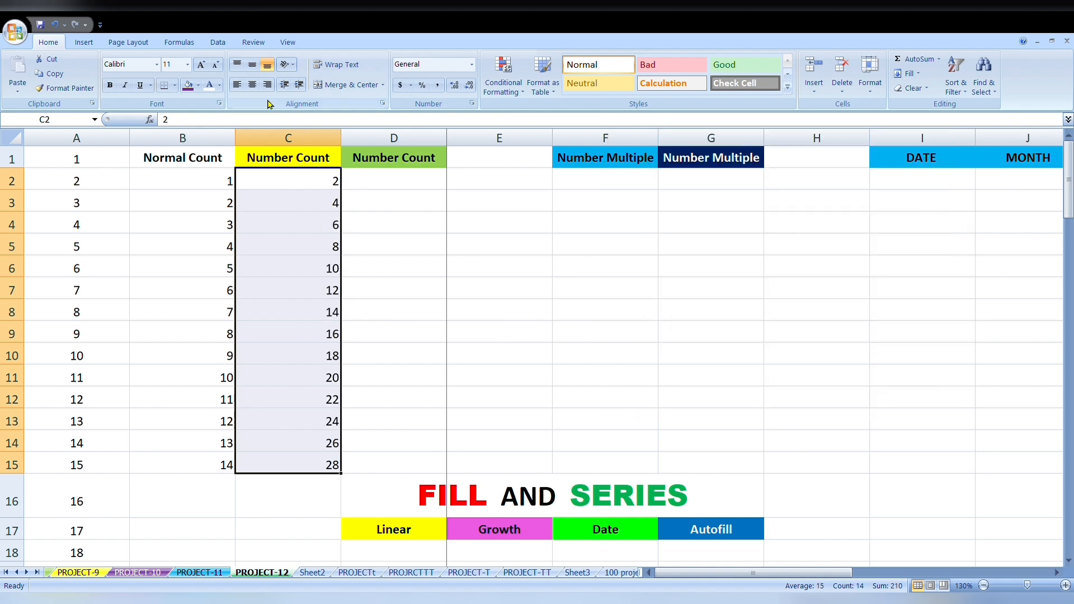
{"action": "left_click", "coordinate": [256, 88]}
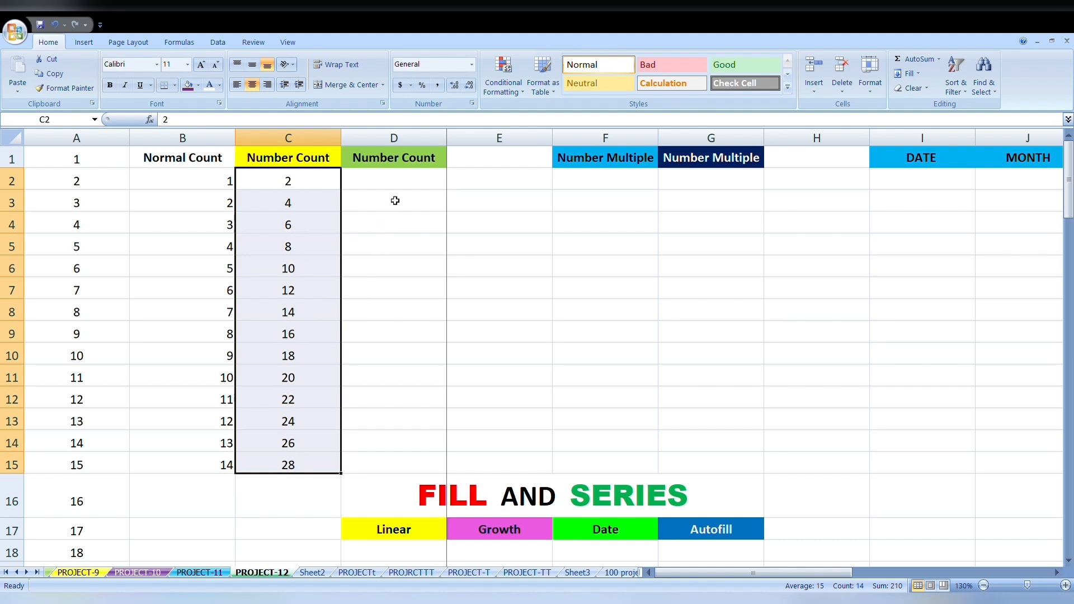
Enter the starting values 5 and 10 in D2 and D3 under the green Number Count heading.
{"action": "left_click", "coordinate": [395, 182]}
{"action": "type", "text": "5"}
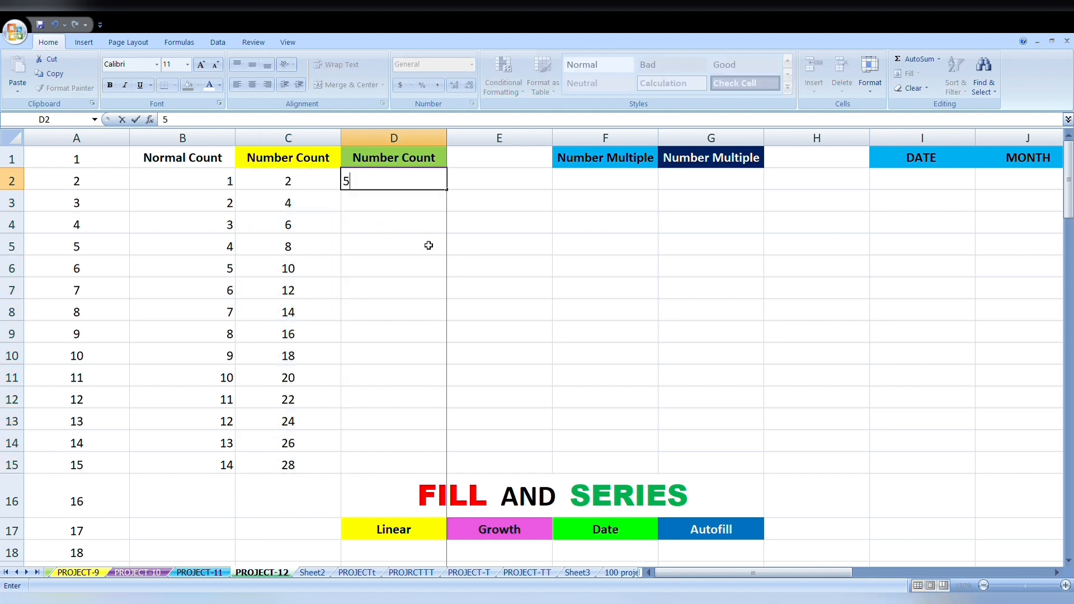
{"action": "key", "text": "Return"}
{"action": "type", "text": "10"}
{"action": "key", "text": "Return"}
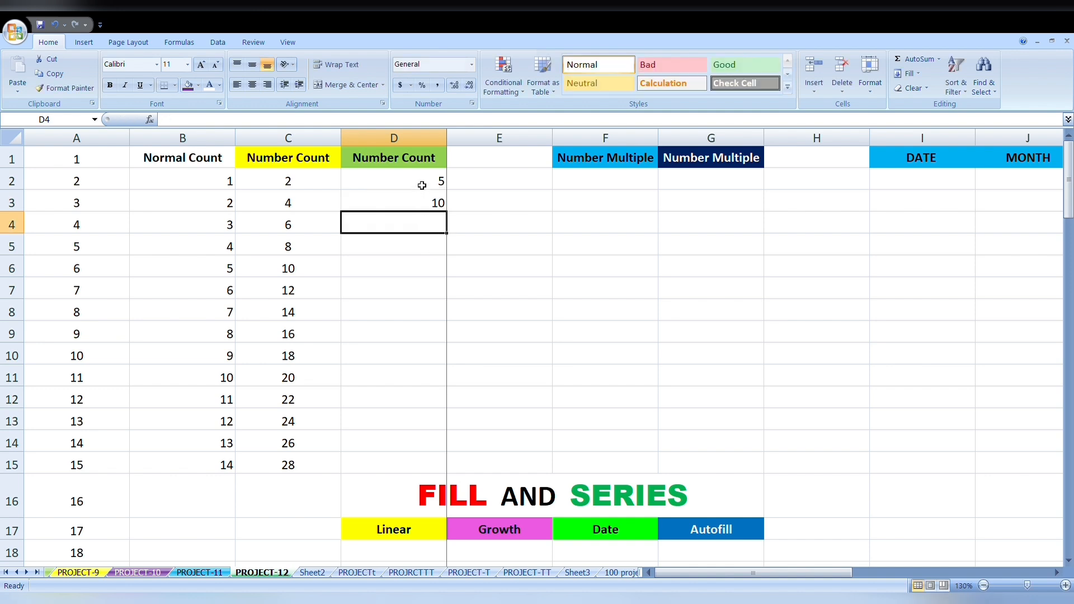
Fill D2:D15 with a linear series using step value 5, and center the filled cells.
{"action": "left_click_drag", "start_coordinate": [422, 185], "coordinate": [405, 460]}
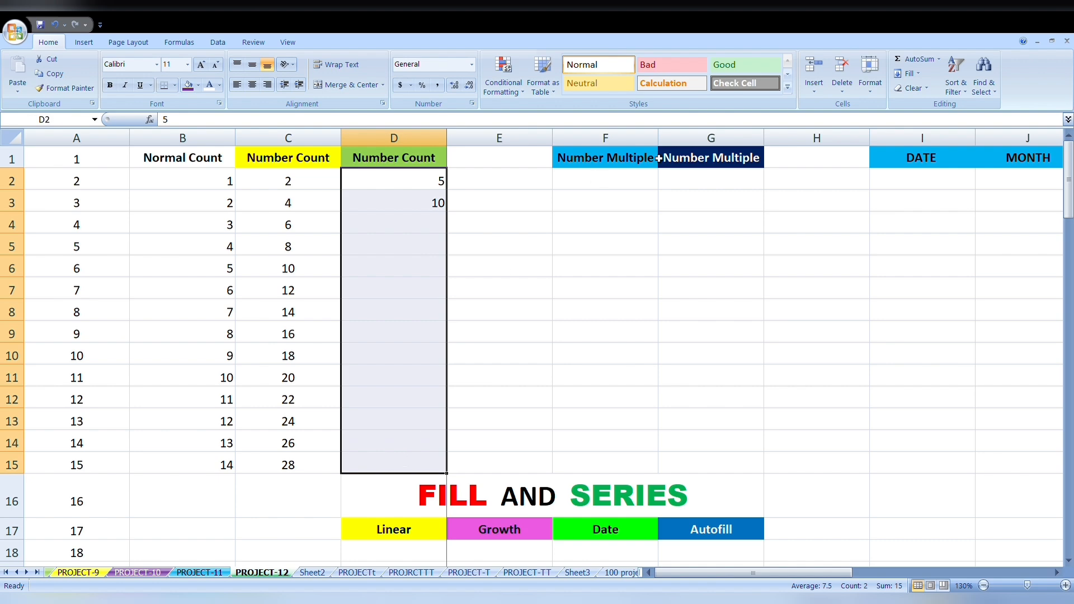
{"action": "left_click", "coordinate": [906, 75]}
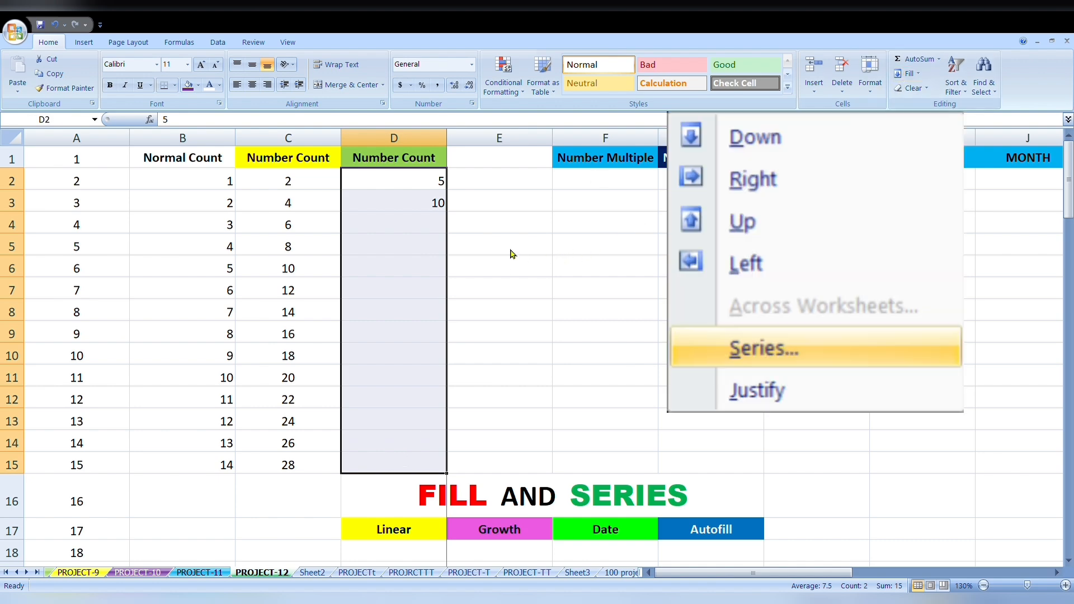
{"action": "key", "text": "Return"}
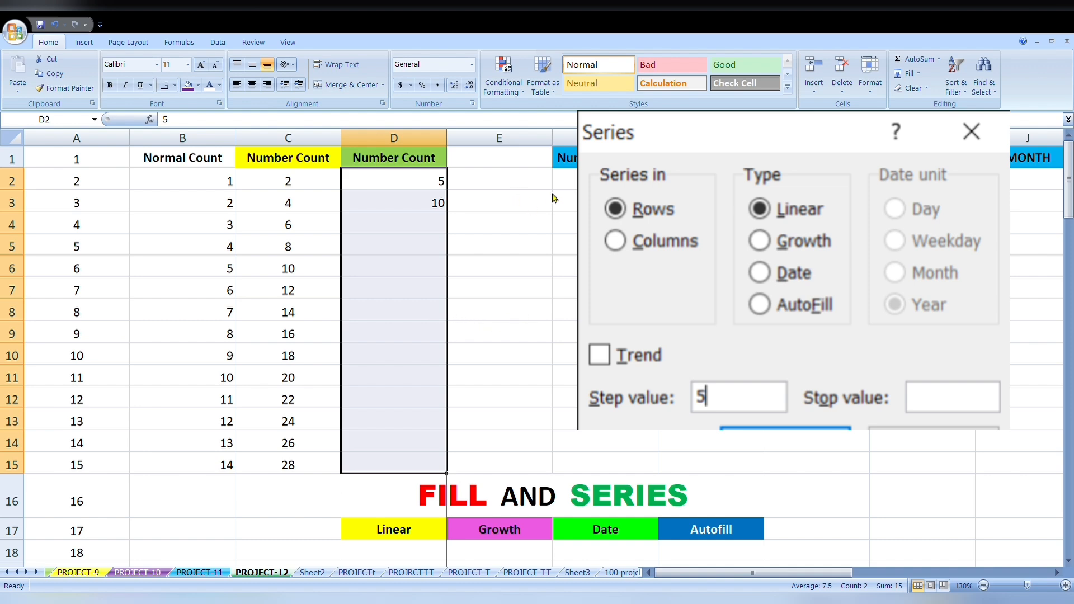
{"action": "key", "text": "Return"}
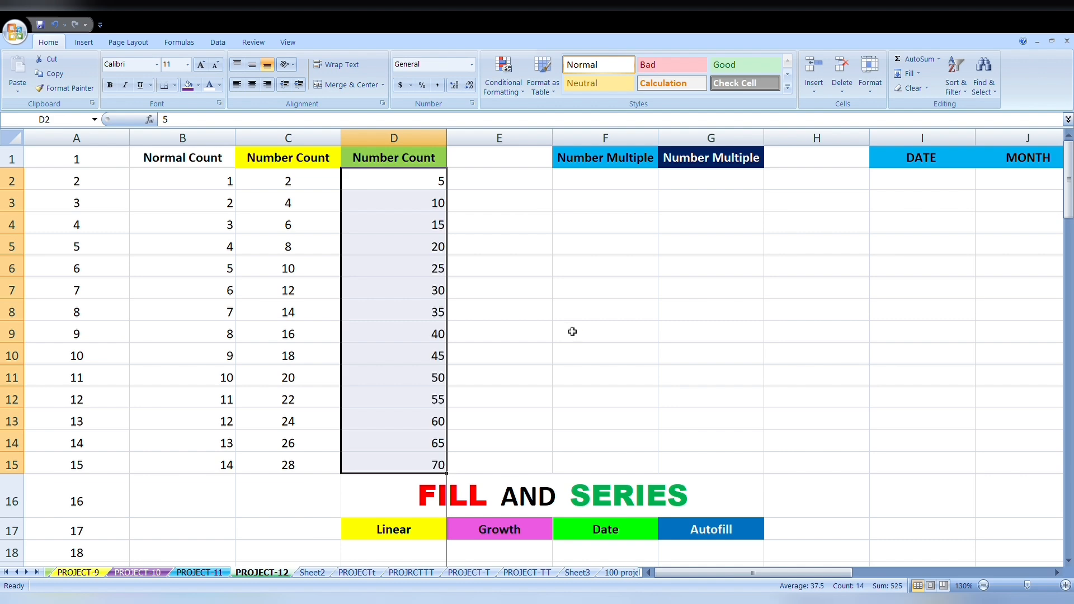
{"action": "left_click", "coordinate": [252, 85]}
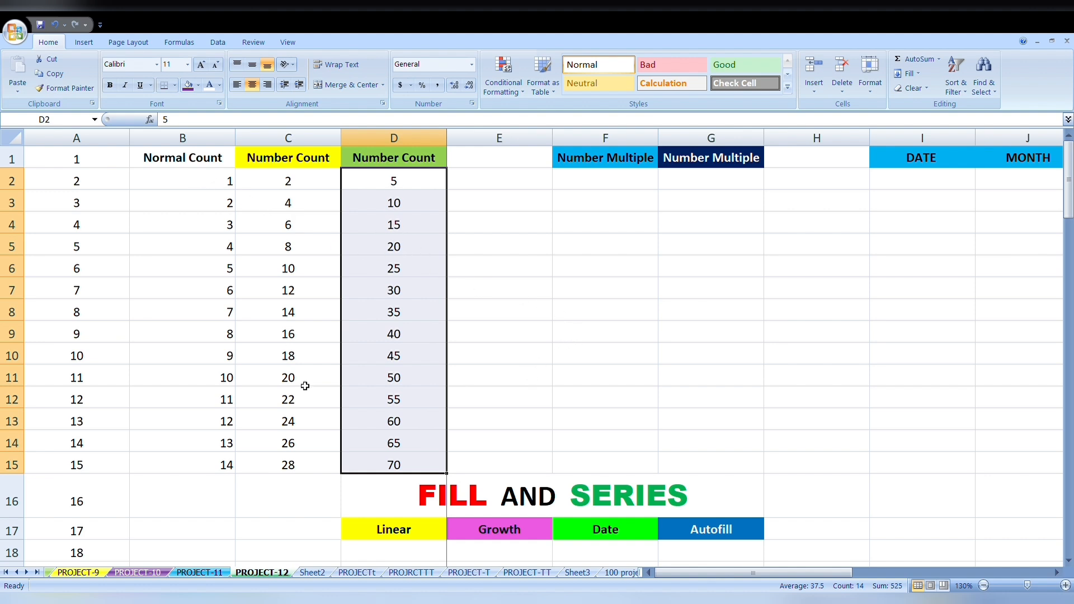
{"action": "left_click", "coordinate": [407, 529]}
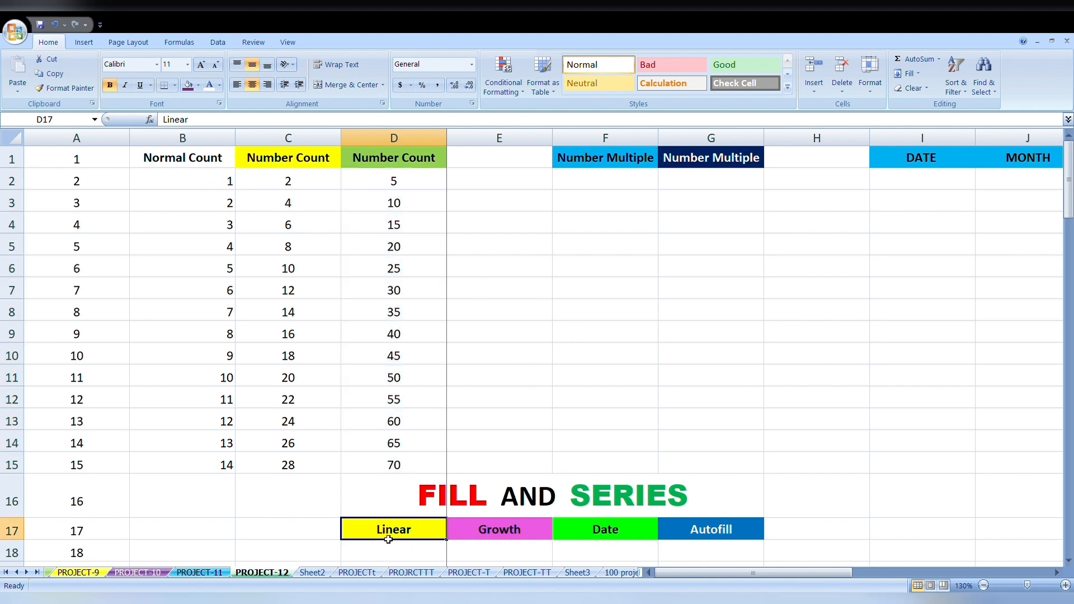
{"action": "left_click", "coordinate": [504, 532]}
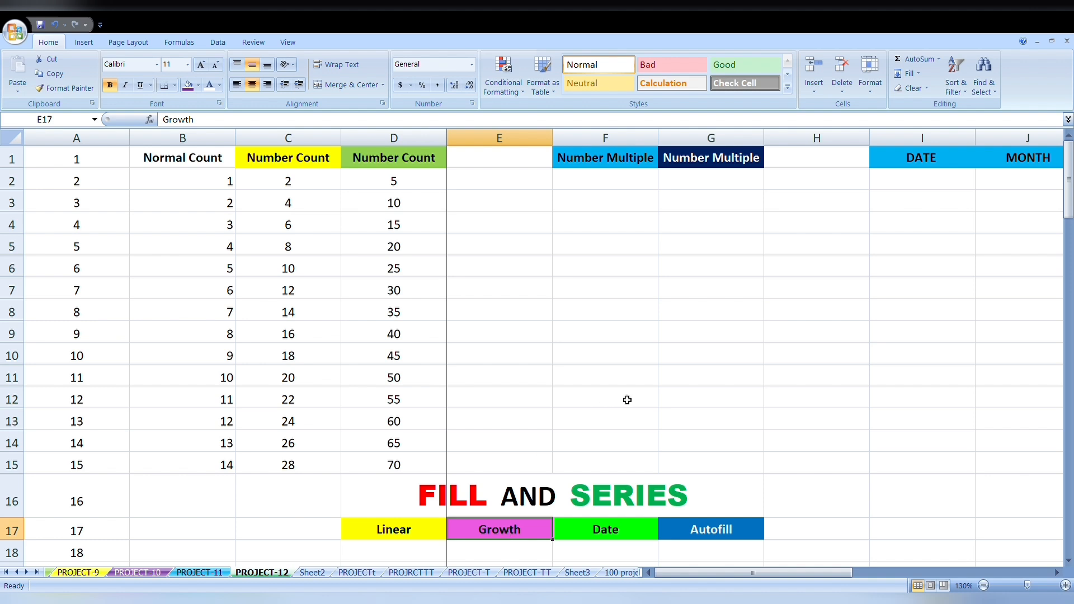
{"action": "key", "text": "Right"}
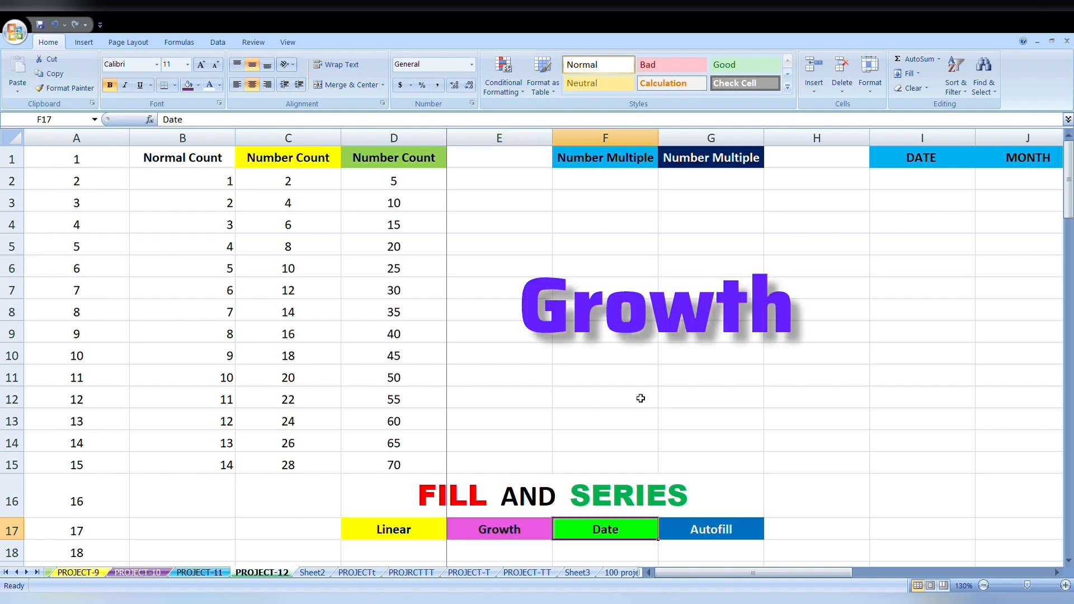
{"action": "mouse_move", "coordinate": [750, 575]}
{"action": "left_mouse_down"}
{"action": "mouse_move", "coordinate": [816, 576]}
{"action": "mouse_move", "coordinate": [761, 570]}
{"action": "left_mouse_up"}
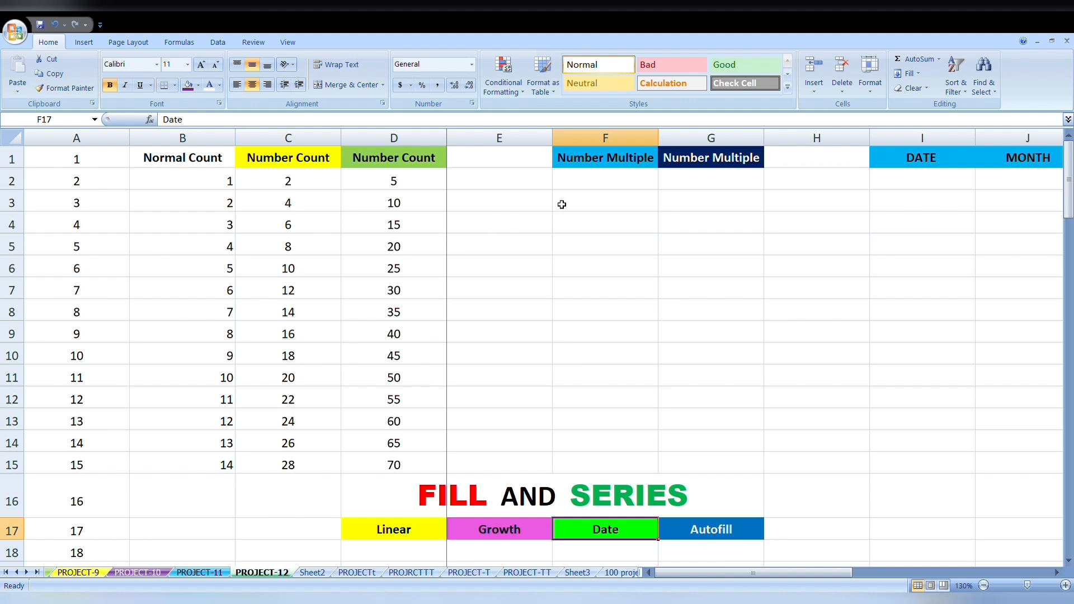
Enter 2 in F2 under the light blue Number Multiple heading and fill F2:F15 with a growth series using step value 2.
{"action": "left_click", "coordinate": [580, 186]}
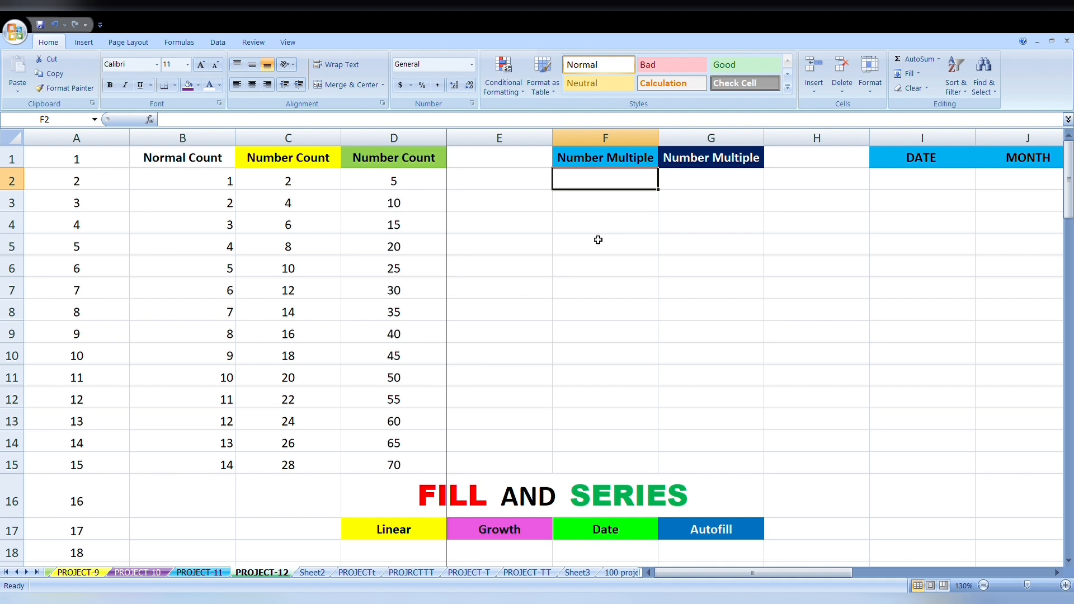
{"action": "type", "text": "2"}
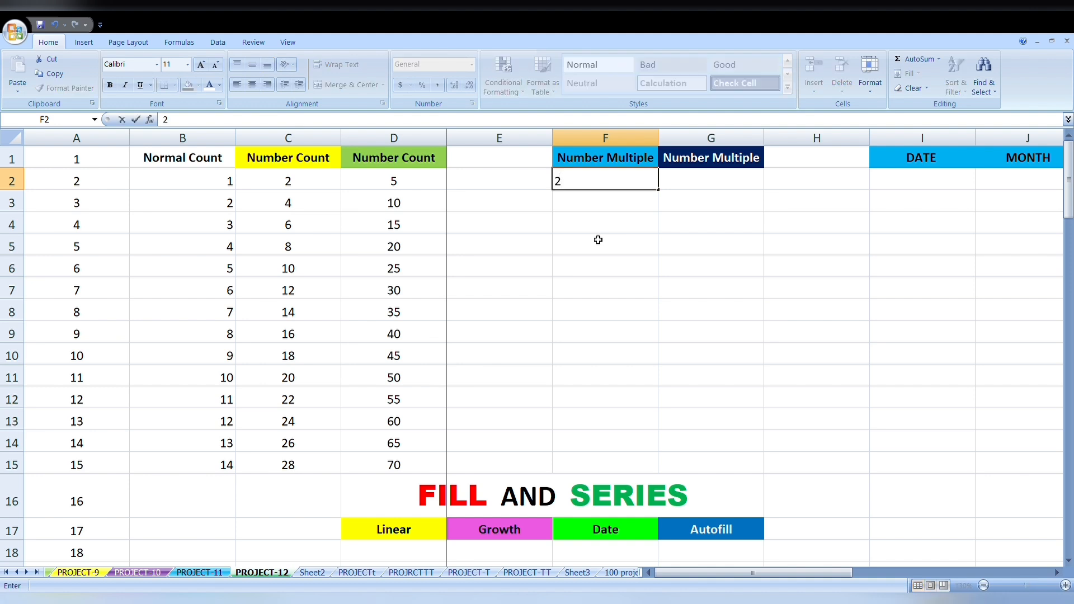
{"action": "key", "text": "Return"}
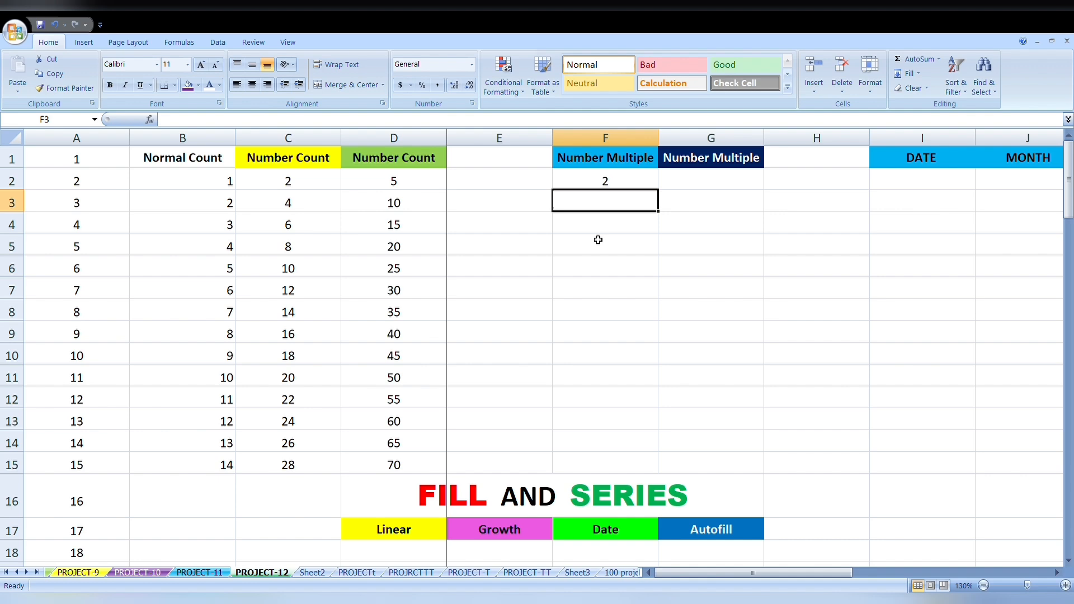
{"action": "left_click", "coordinate": [620, 184]}
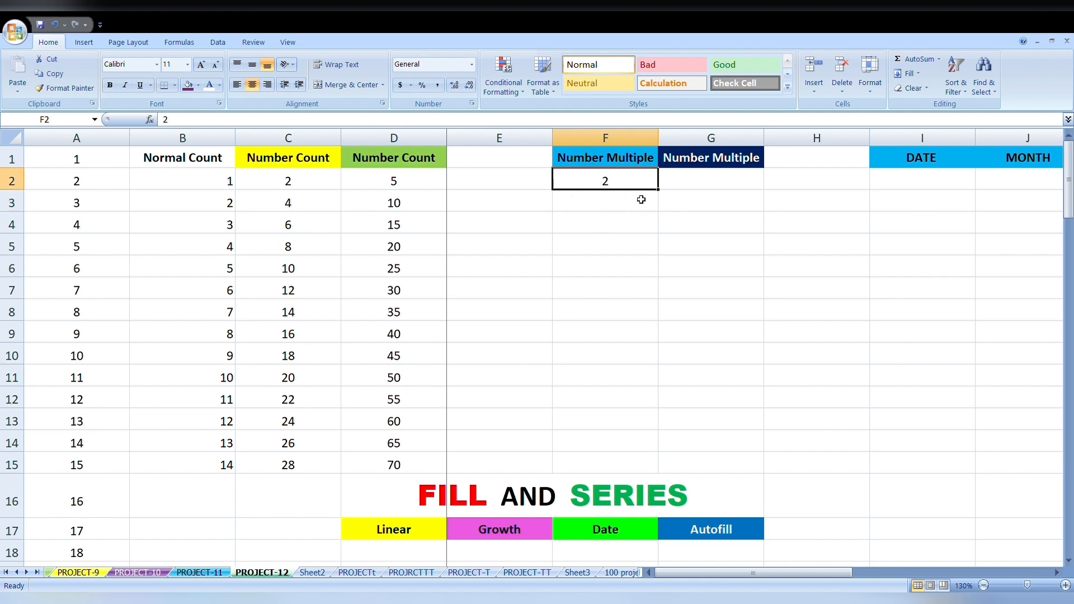
{"action": "left_click_drag", "start_coordinate": [631, 180], "coordinate": [623, 467]}
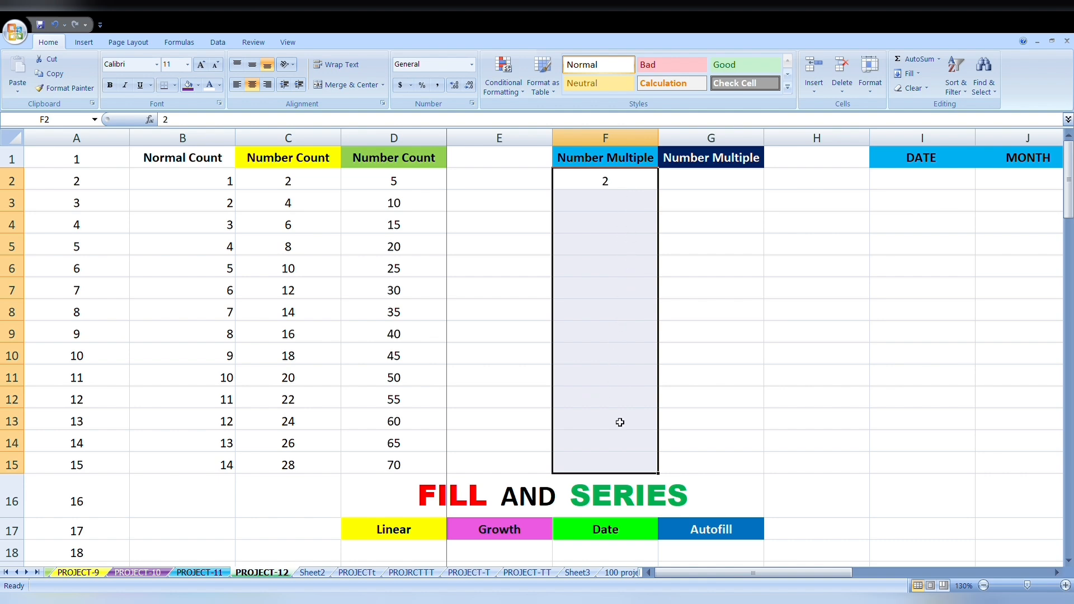
{"action": "left_click", "coordinate": [918, 74]}
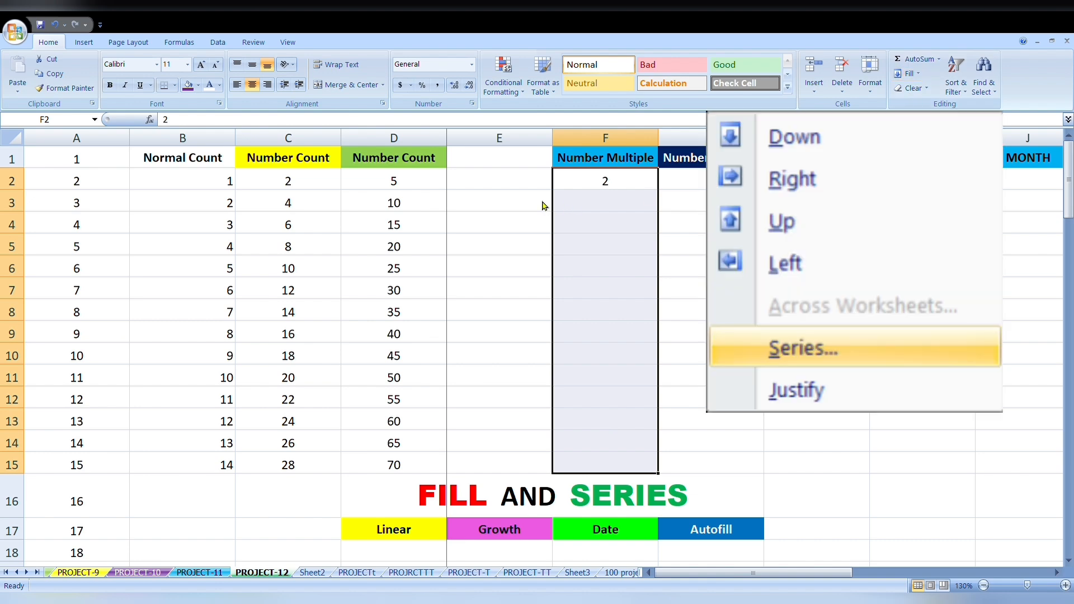
{"action": "key", "text": "Return"}
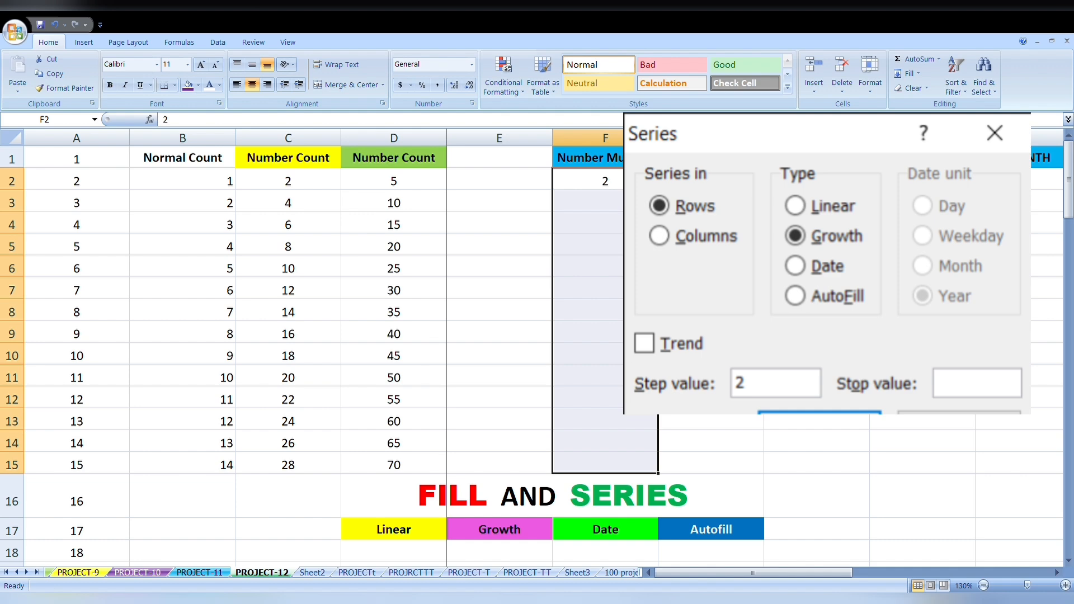
{"action": "left_click", "coordinate": [806, 358]}
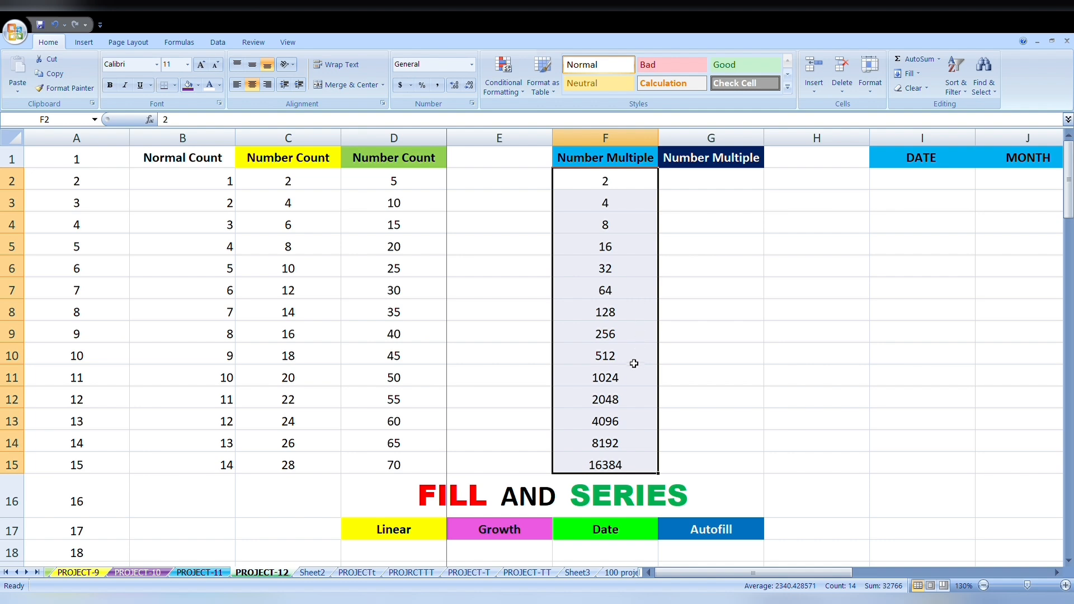
Enter 2 in G2 under the dark blue Number Multiple heading and fill down to G15 with a growth series, step value 2, stop value 1000.
{"action": "left_click", "coordinate": [720, 184]}
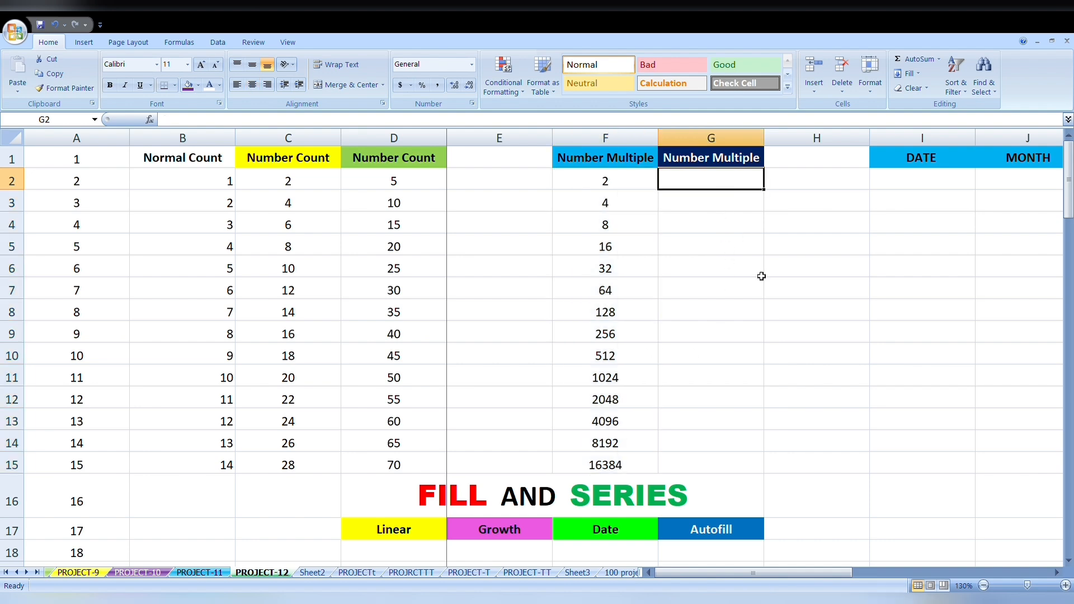
{"action": "type", "text": "2"}
{"action": "key", "text": "Return"}
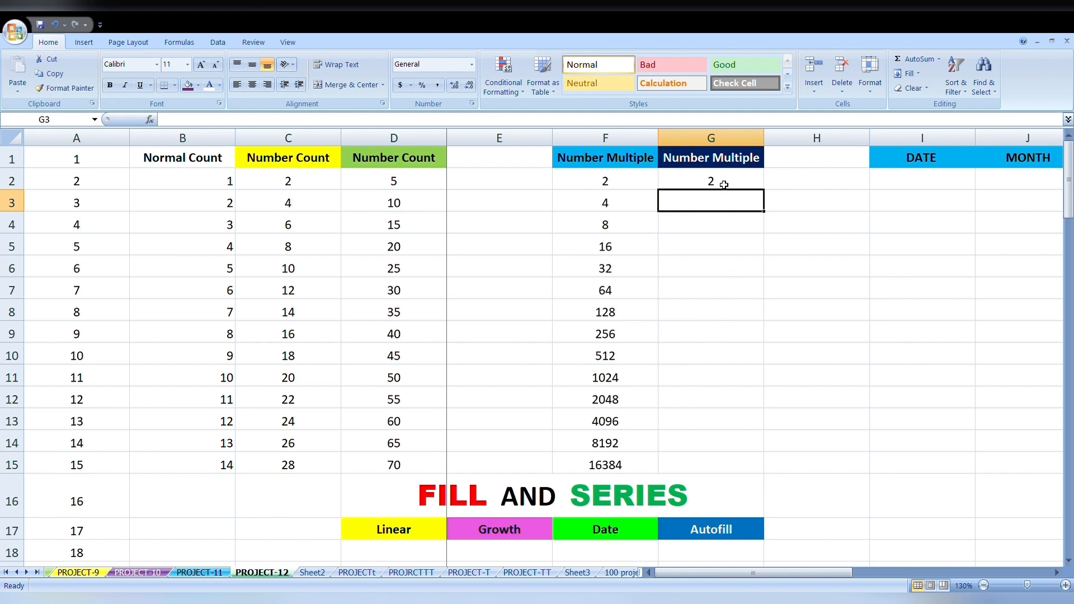
{"action": "left_click_drag", "start_coordinate": [722, 181], "coordinate": [731, 462]}
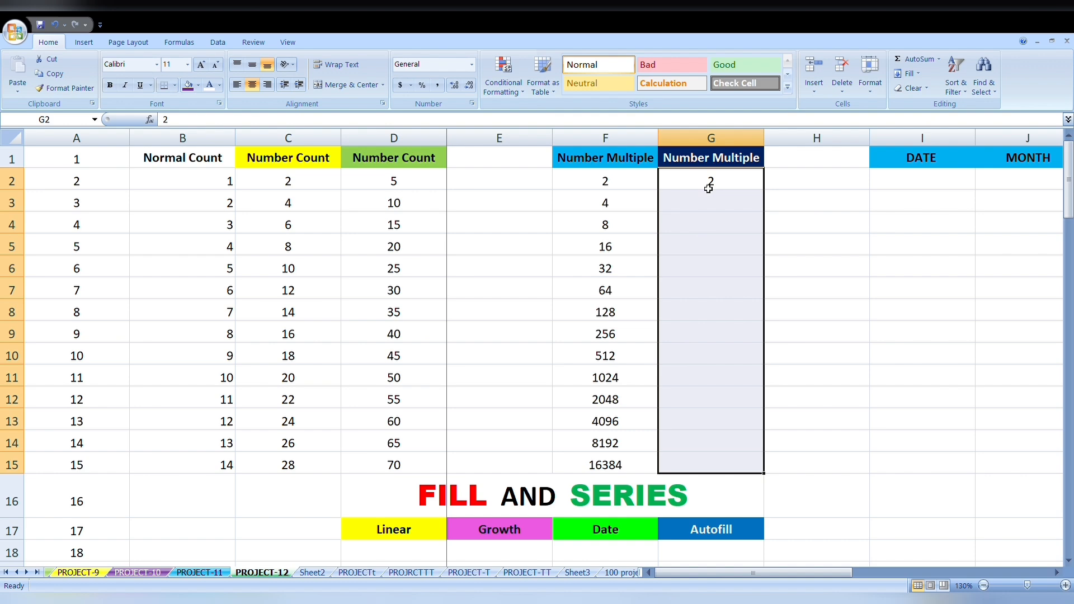
{"action": "left_click", "coordinate": [907, 73]}
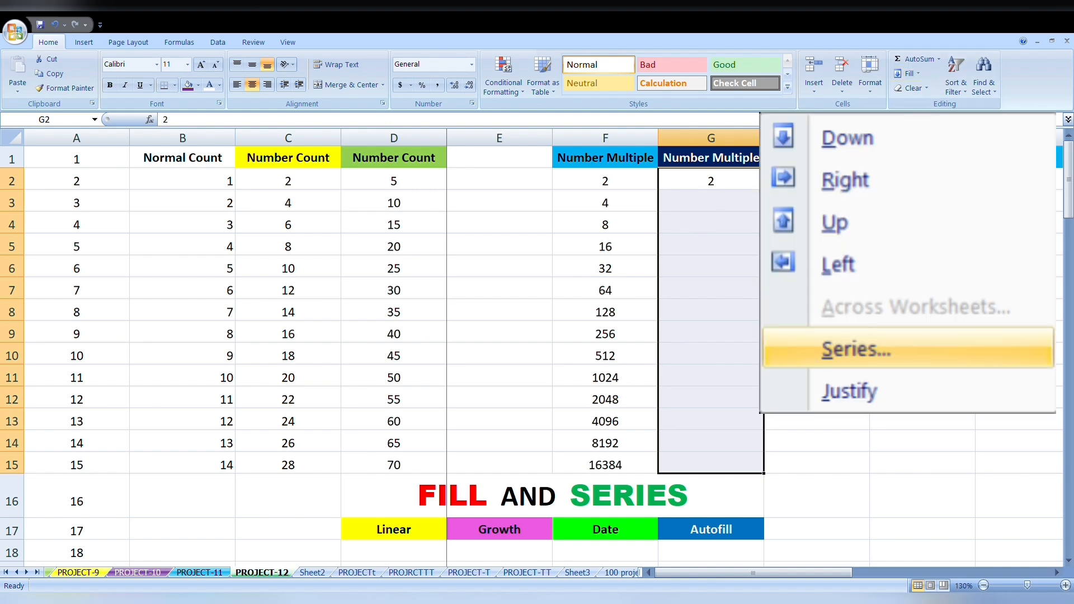
{"action": "key", "text": "Return"}
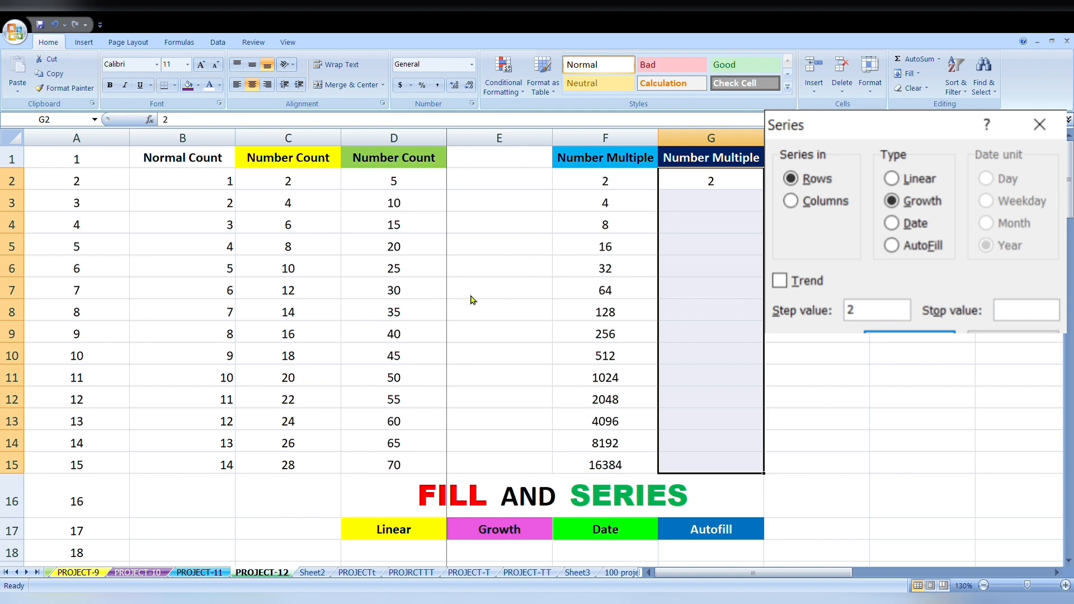
{"action": "type", "text": "1000"}
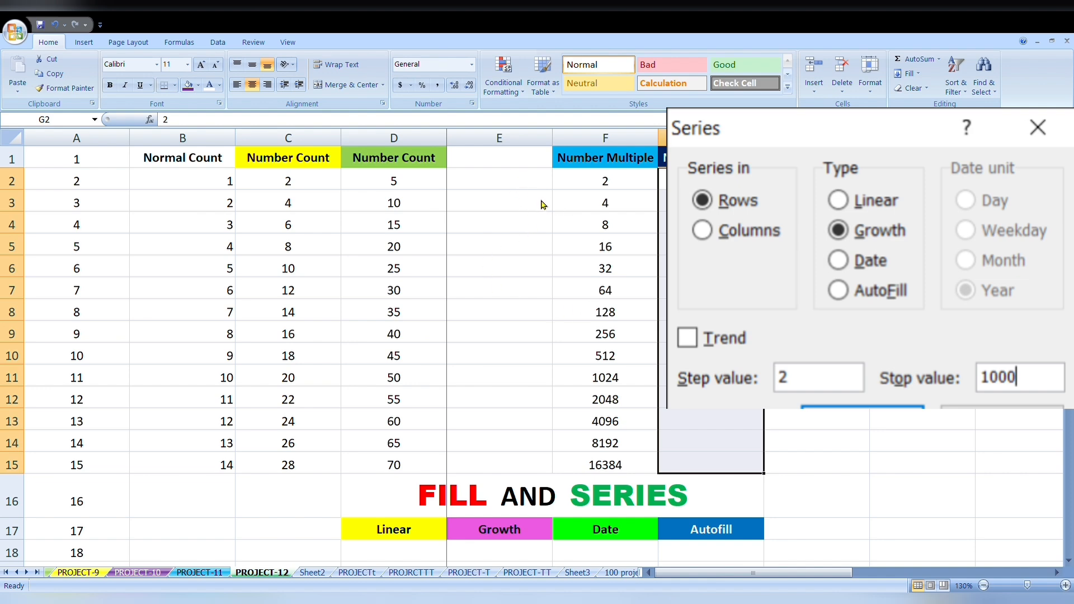
{"action": "key", "text": "Return"}
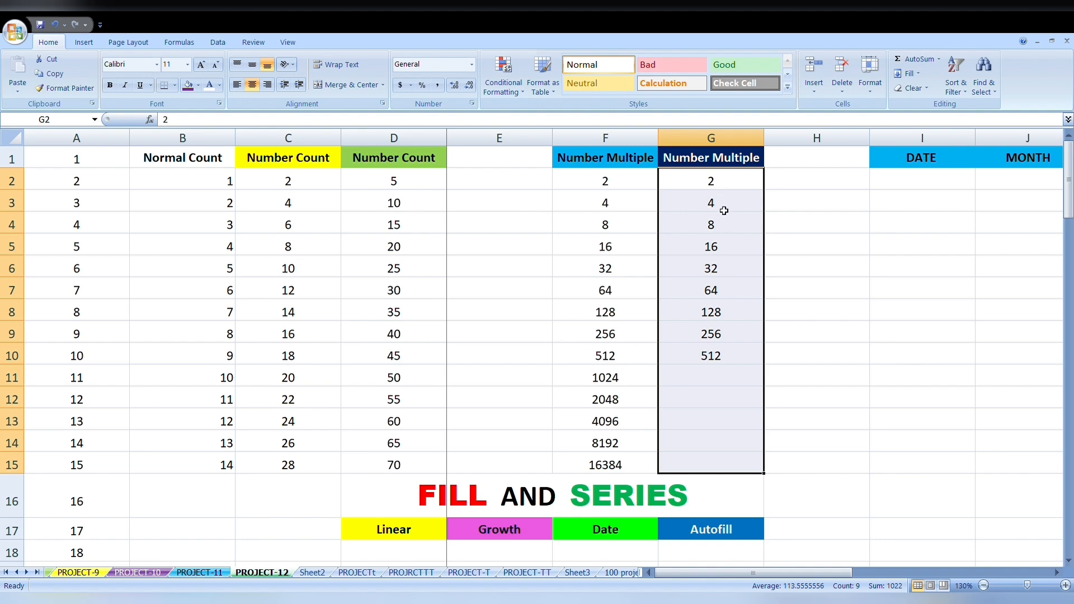
{"action": "left_click", "coordinate": [728, 358]}
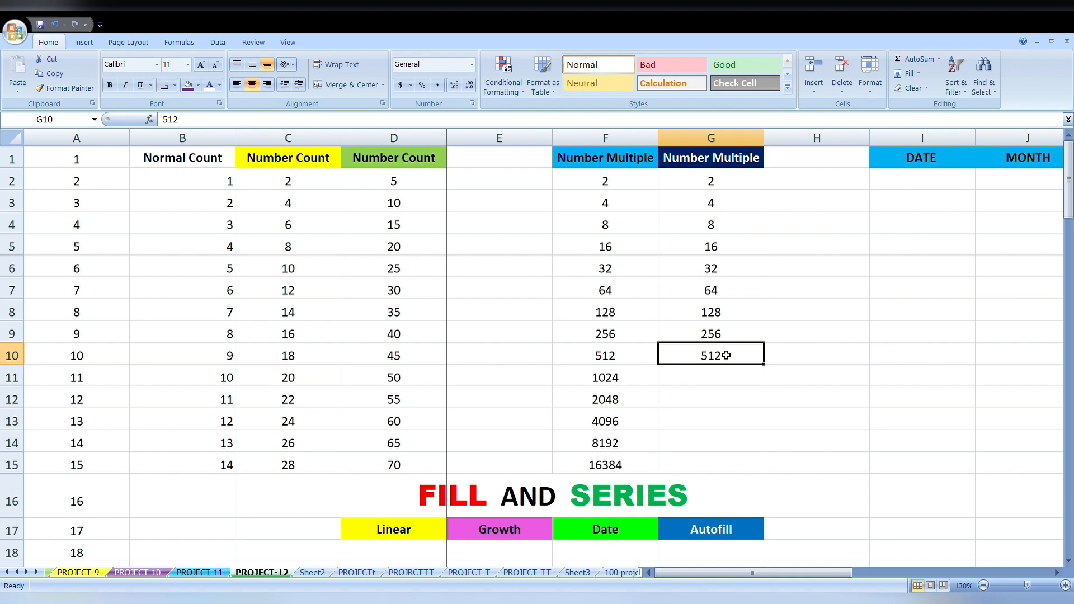
{"action": "left_click", "coordinate": [625, 386]}
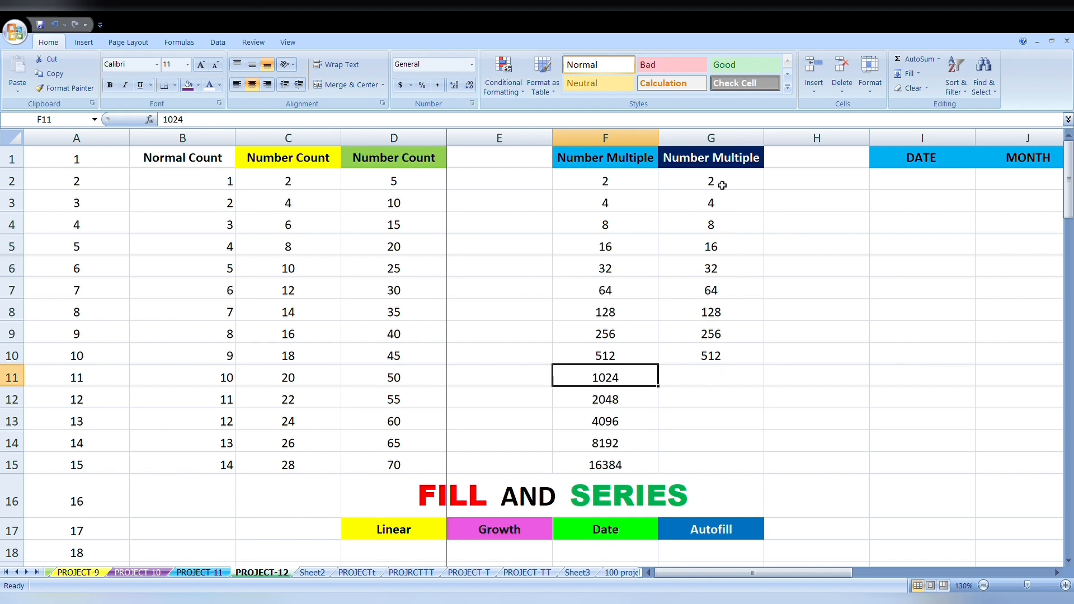
Unfreeze the worksheet's panes with the whole sheet selected, and reduce the selection to cell E7.
{"action": "left_click", "coordinate": [11, 138]}
{"action": "left_click", "coordinate": [288, 42]}
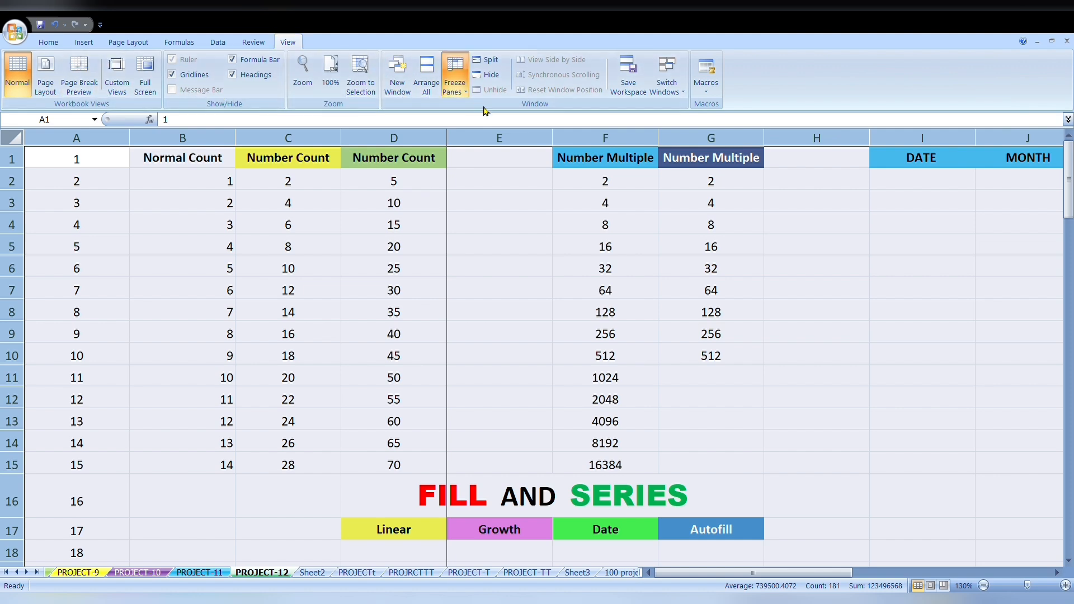
{"action": "left_click", "coordinate": [518, 285]}
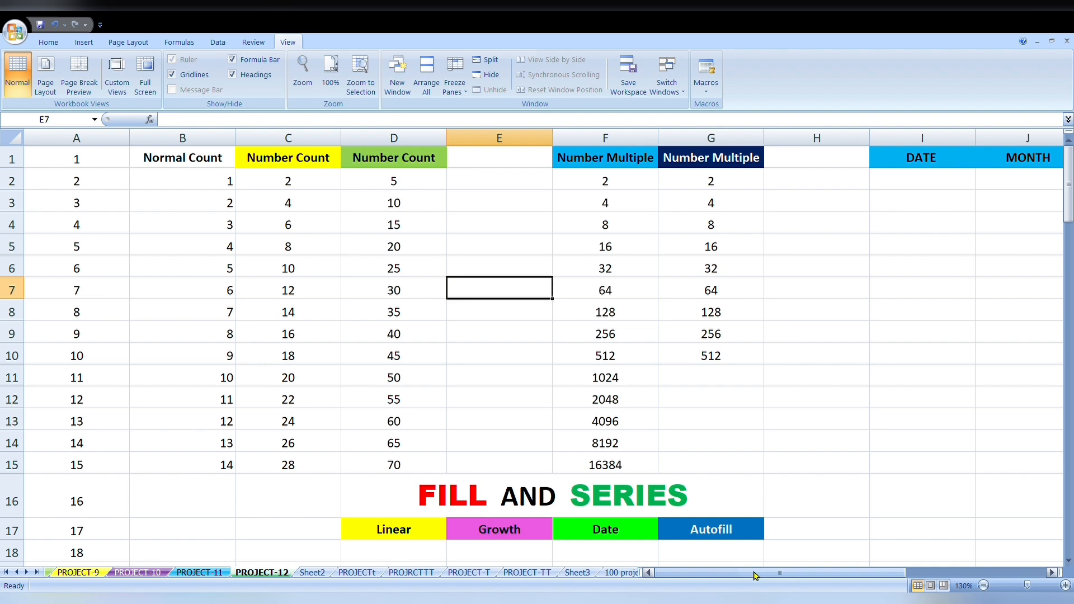
Enter the current date, 2/11/2025, in I2 under the DATE heading and autofill daily dates down to I15.
{"action": "left_click_drag", "start_coordinate": [755, 576], "coordinate": [865, 574]}
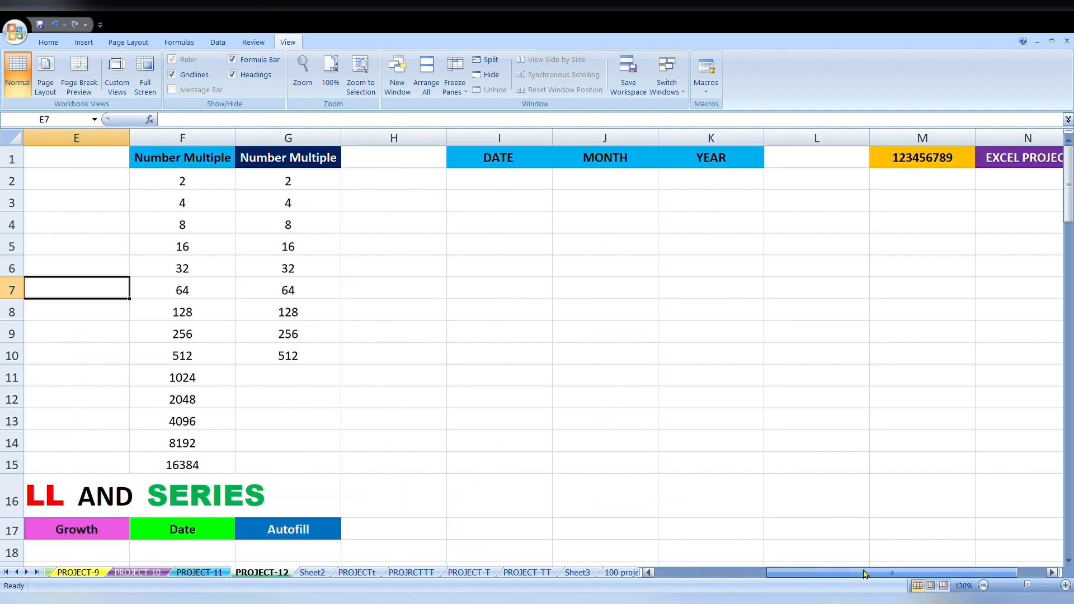
{"action": "left_click", "coordinate": [517, 186]}
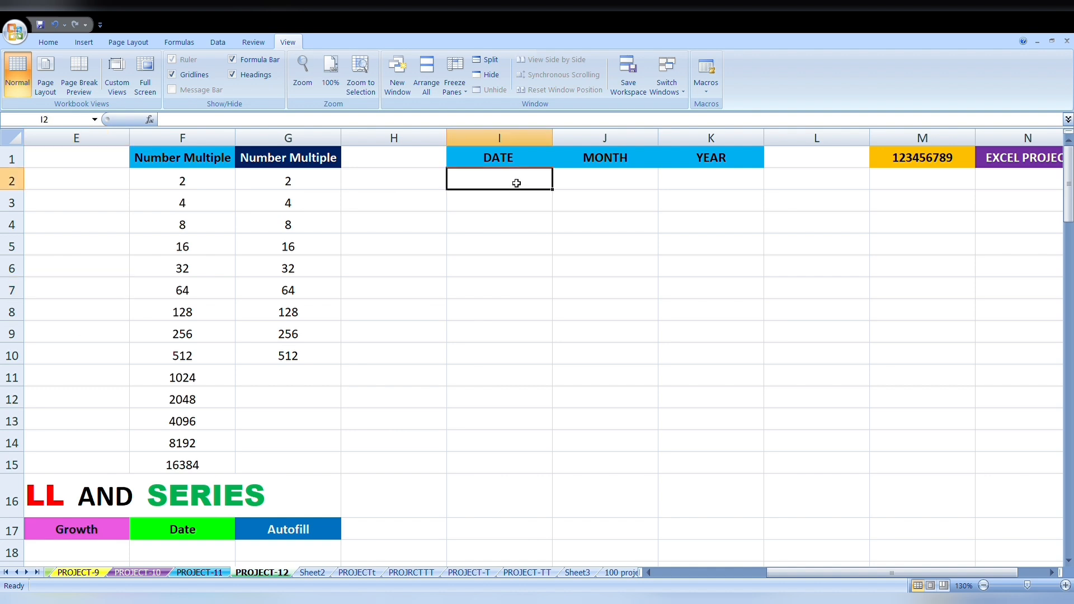
{"action": "left_click_drag", "start_coordinate": [516, 183], "coordinate": [506, 474]}
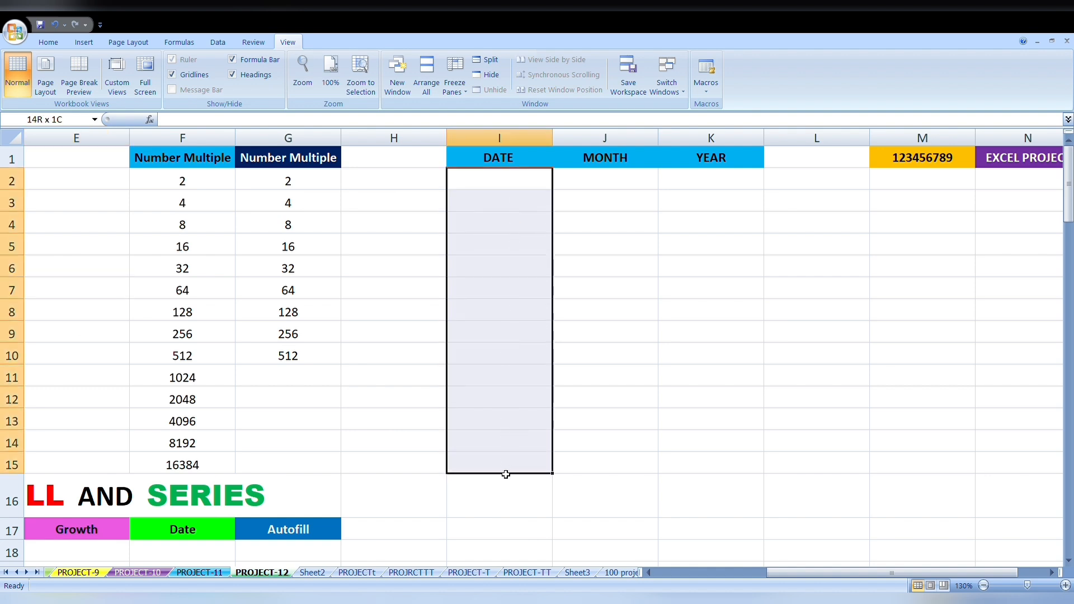
{"action": "left_click_drag", "start_coordinate": [623, 185], "coordinate": [640, 459]}
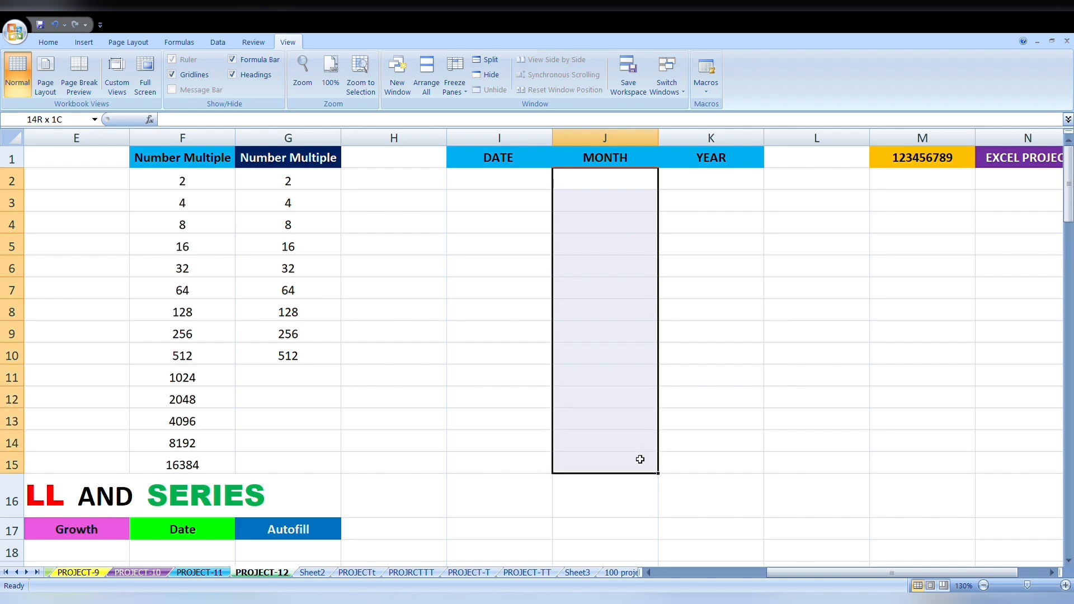
{"action": "left_click_drag", "start_coordinate": [734, 183], "coordinate": [717, 472]}
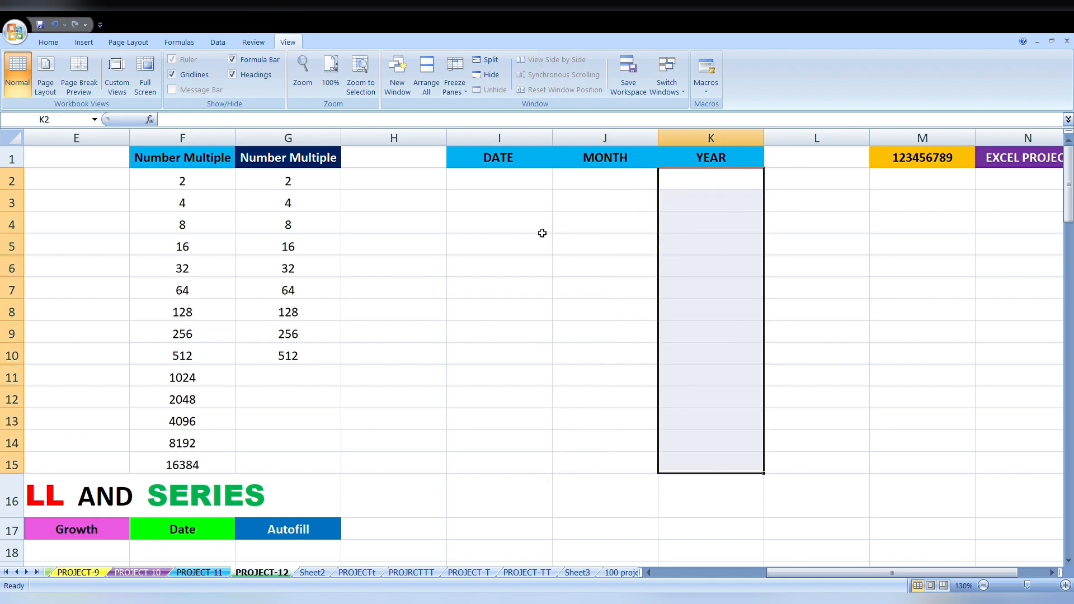
{"action": "left_click", "coordinate": [518, 181]}
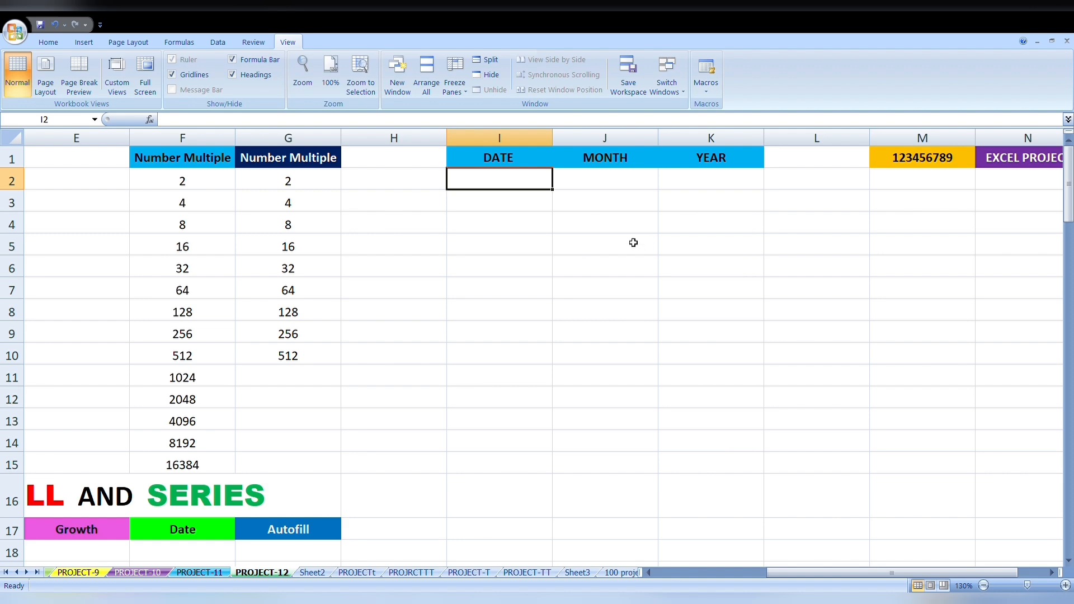
{"action": "left_click", "coordinate": [48, 42]}
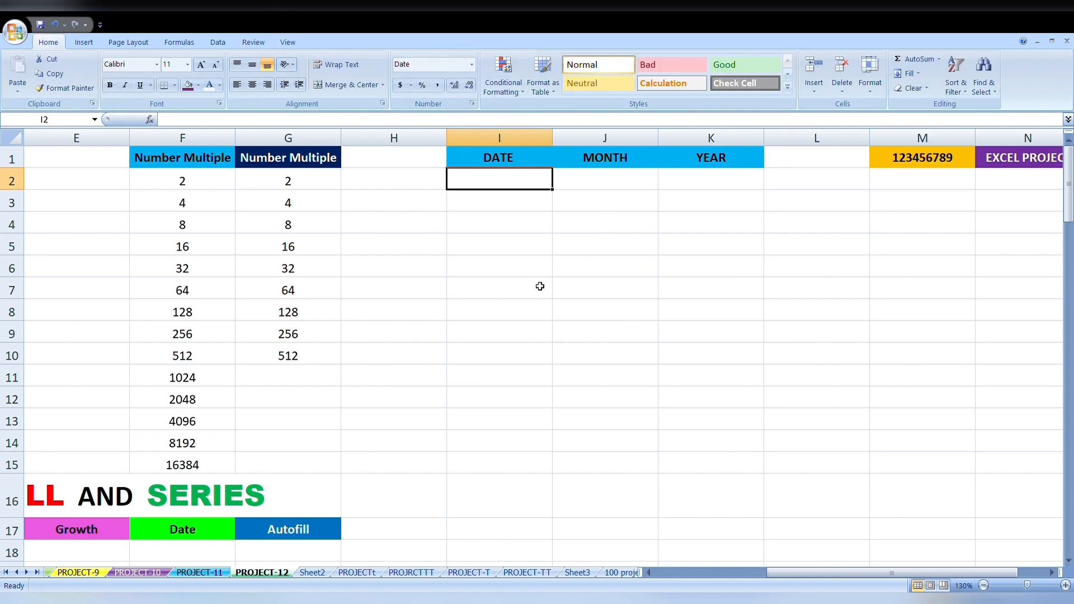
{"action": "key", "text": "ctrl+semicolon"}
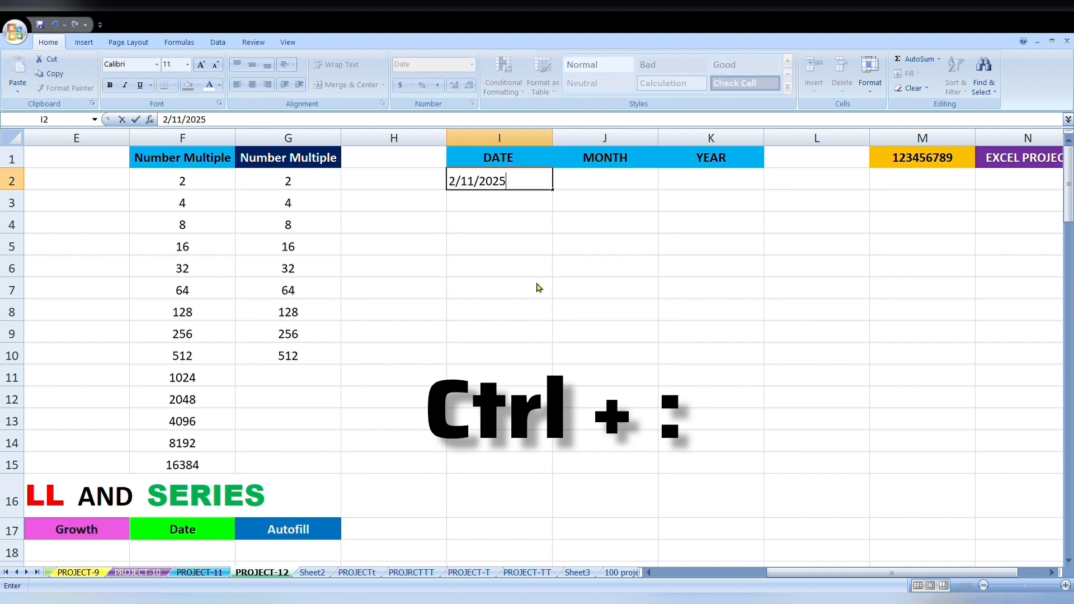
{"action": "key", "text": "Return"}
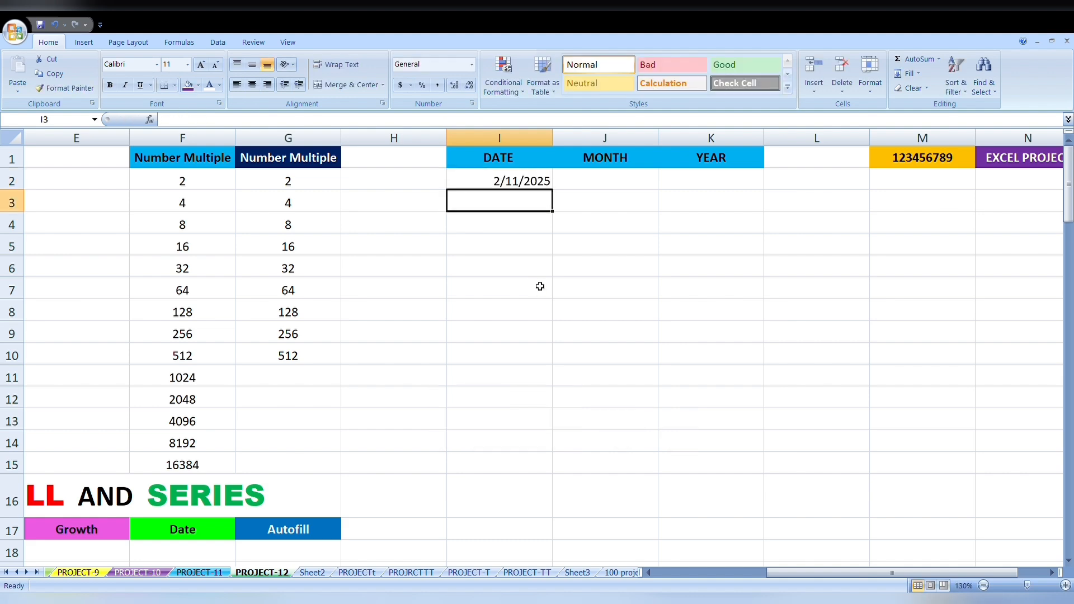
{"action": "key", "text": "Up"}
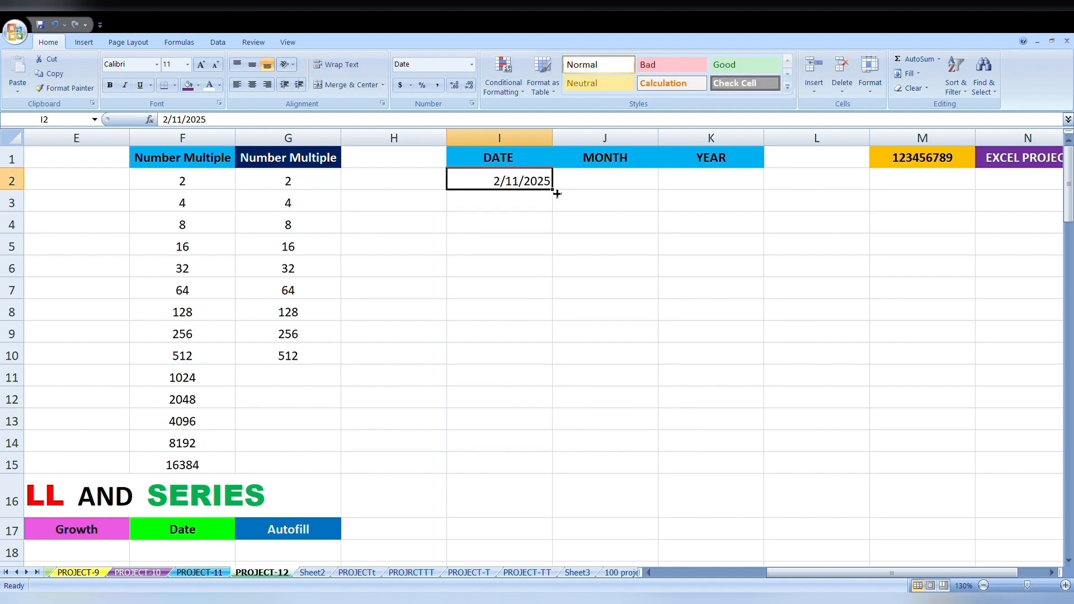
{"action": "left_click_drag", "start_coordinate": [553, 191], "coordinate": [531, 465]}
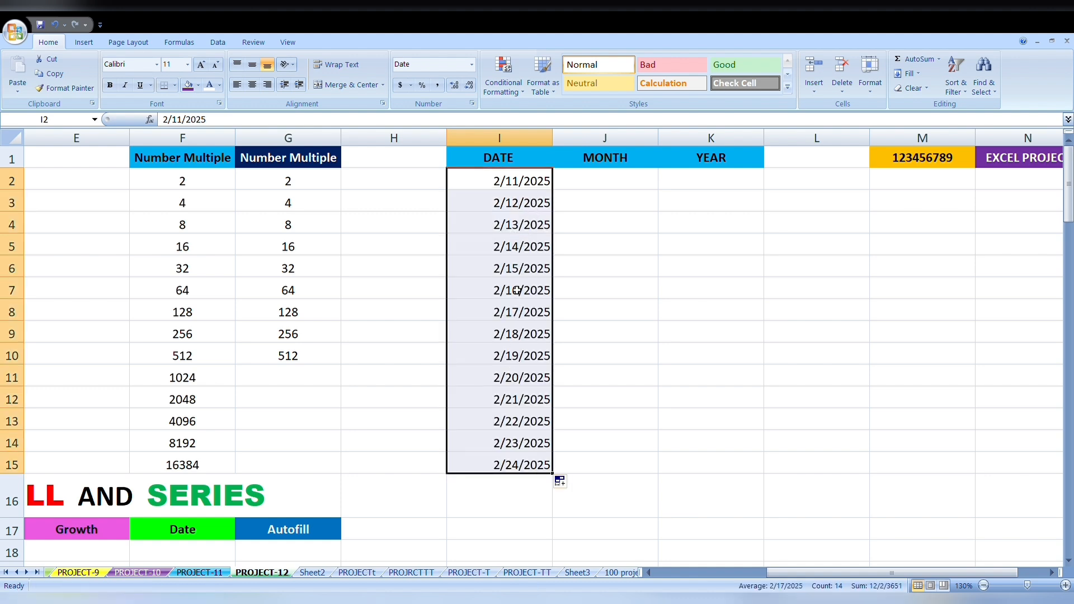
Copy the dates in I2:I15 into the MONTH column starting at J2.
{"action": "key", "text": "ctrl+c"}
{"action": "left_click", "coordinate": [627, 182]}
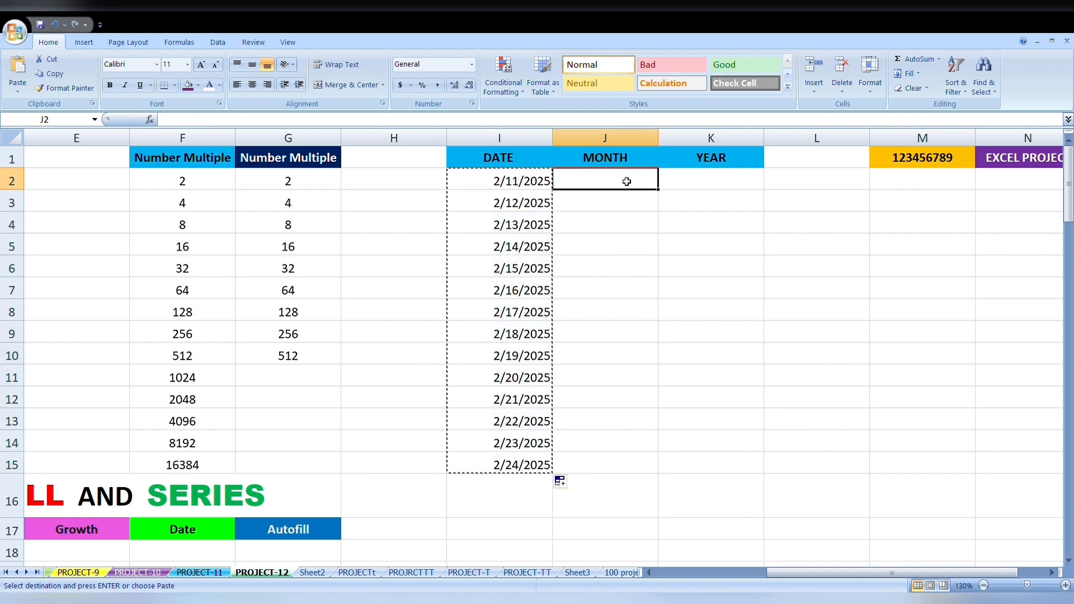
{"action": "key", "text": "ctrl+v"}
{"action": "double_click", "coordinate": [688, 223]}
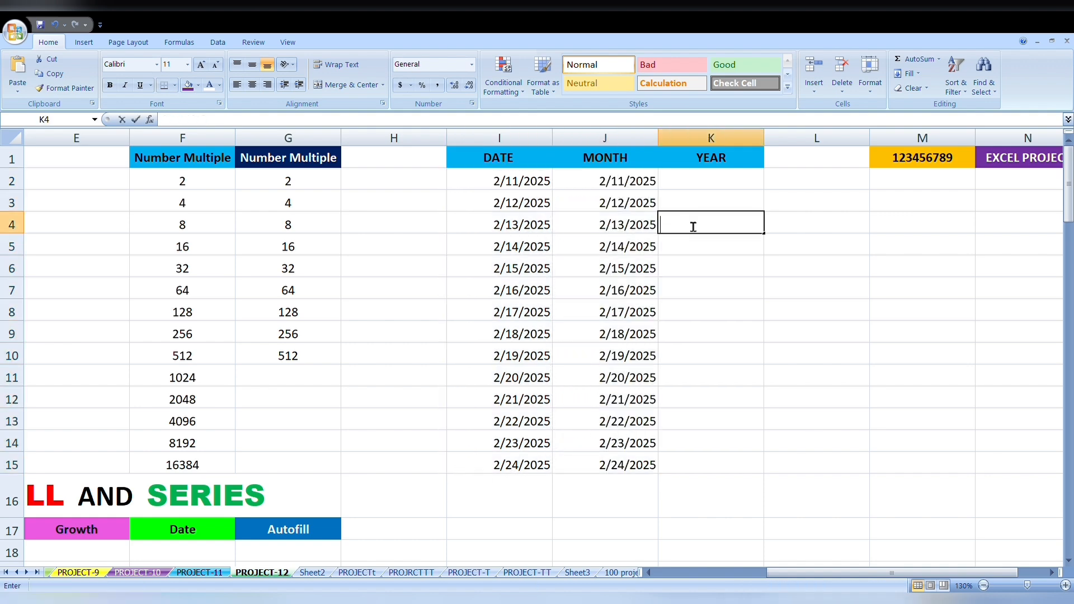
Fill J2:J15 with a Date series using the Month unit and step value 1.
{"action": "left_click_drag", "start_coordinate": [523, 181], "coordinate": [508, 466]}
{"action": "left_click_drag", "start_coordinate": [623, 183], "coordinate": [631, 474]}
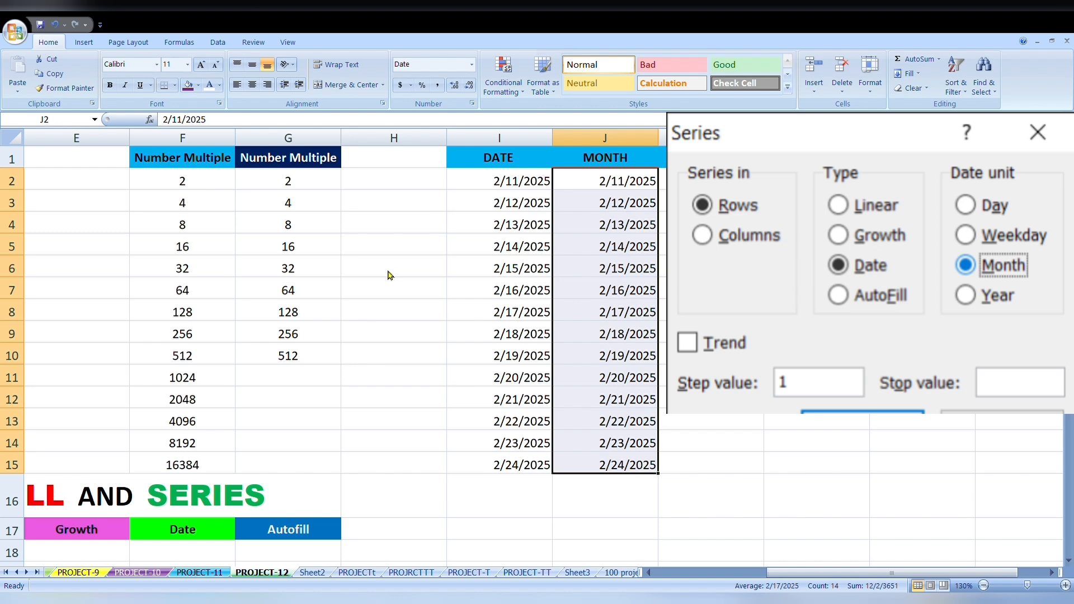
{"action": "key", "text": "Return"}
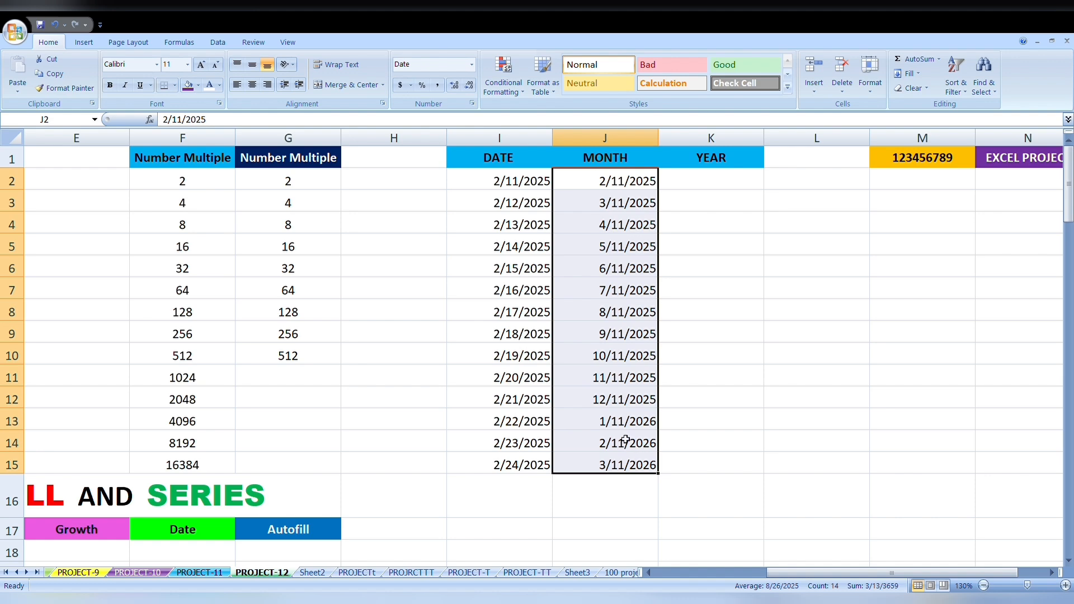
Copy the monthly dates in J2:J15 into the YEAR column starting at K2, and clear the copy marquee.
{"action": "key", "text": "ctrl+c"}
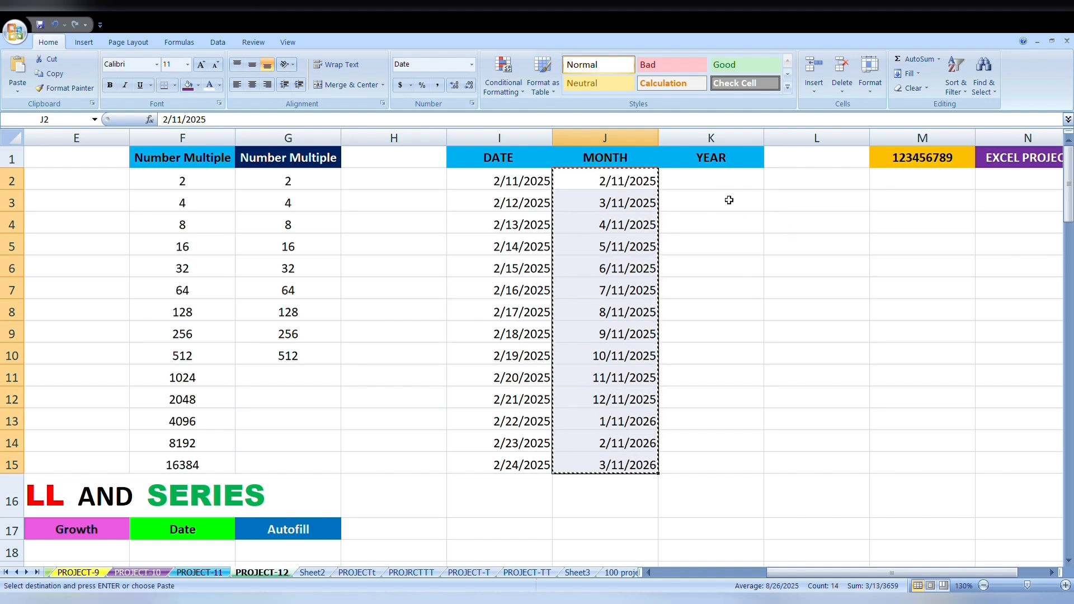
{"action": "left_click", "coordinate": [715, 186]}
{"action": "key", "text": "ctrl+v"}
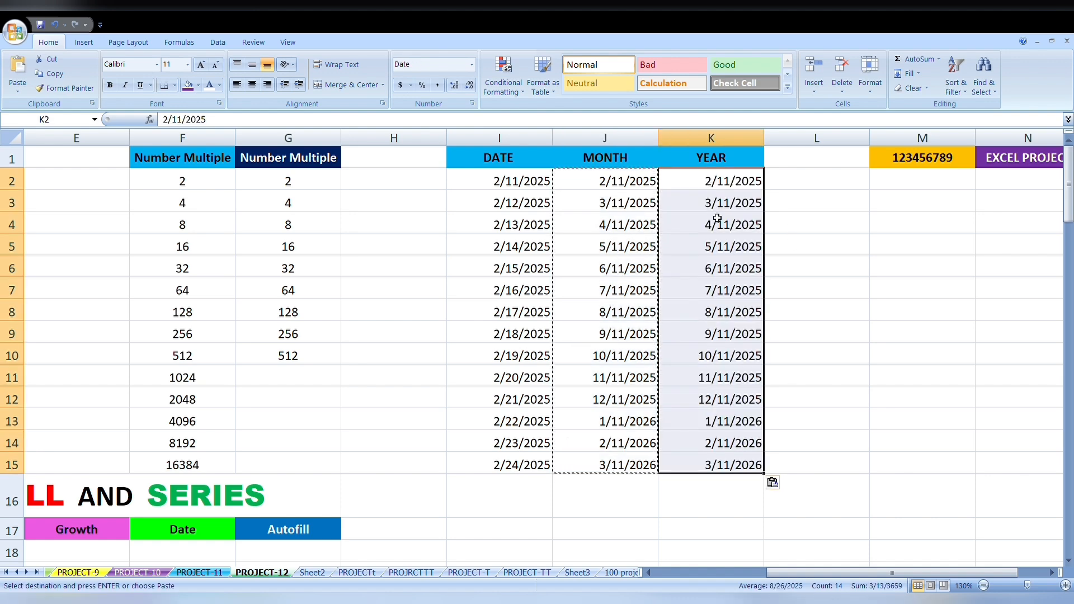
{"action": "key", "text": "Escape"}
{"action": "left_click", "coordinate": [815, 188]}
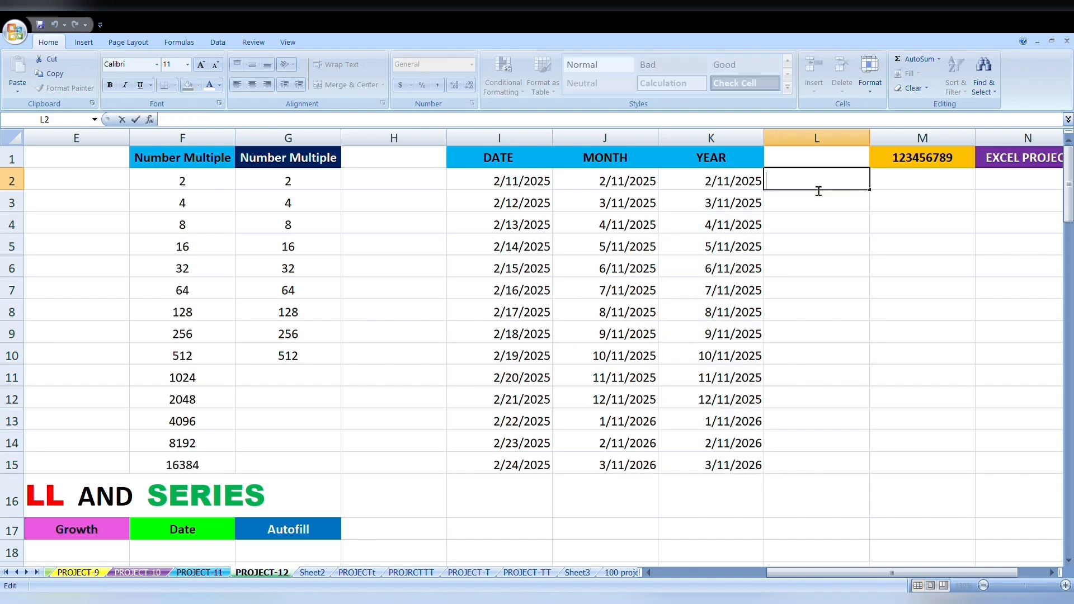
{"action": "left_click", "coordinate": [797, 222]}
Fill K2:K15 with a Date series using the Year unit, and select all three date columns, I2:K15.
{"action": "left_click_drag", "start_coordinate": [736, 185], "coordinate": [731, 467]}
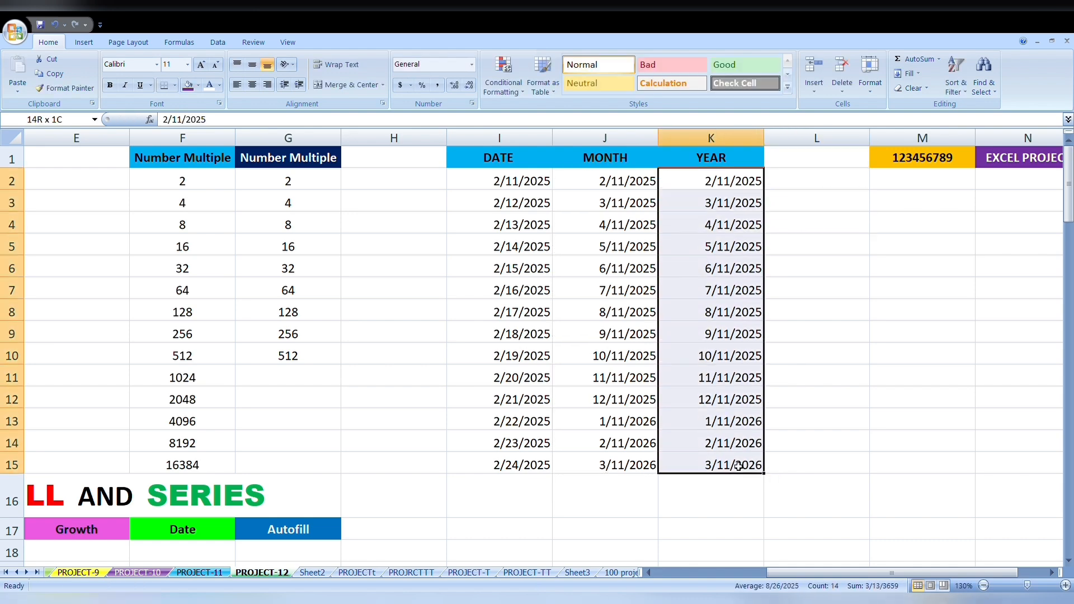
{"action": "left_click_drag", "start_coordinate": [540, 188], "coordinate": [536, 466]}
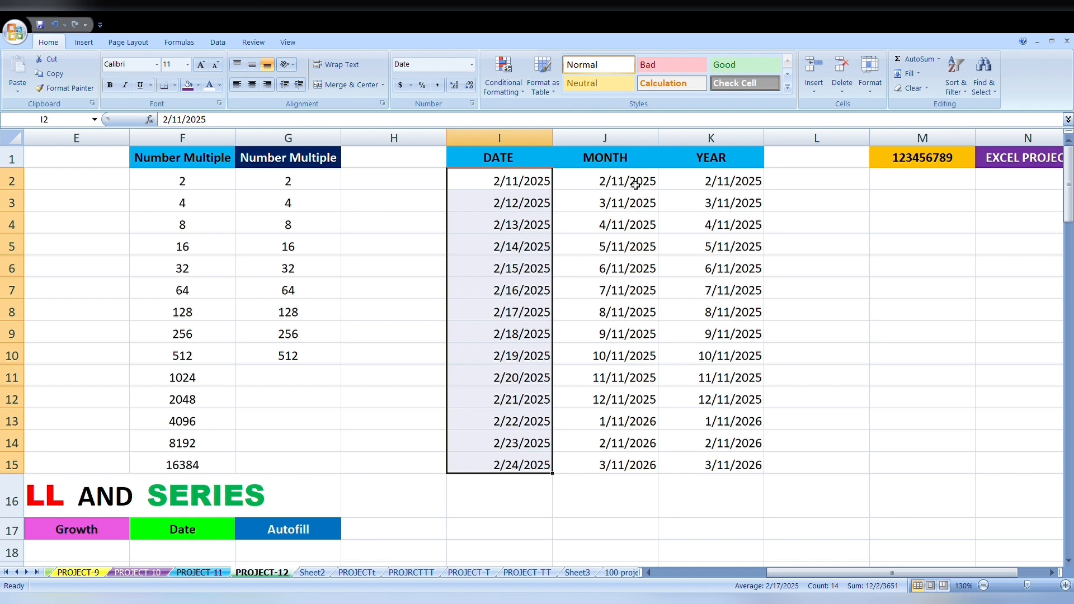
{"action": "left_click_drag", "start_coordinate": [633, 185], "coordinate": [645, 466]}
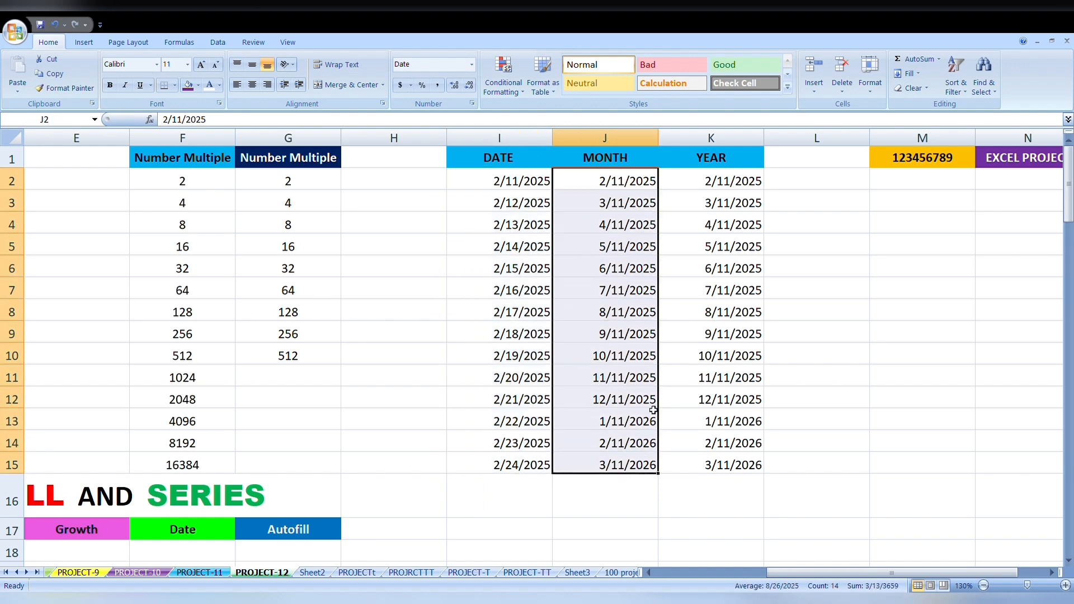
{"action": "left_click_drag", "start_coordinate": [713, 185], "coordinate": [731, 469]}
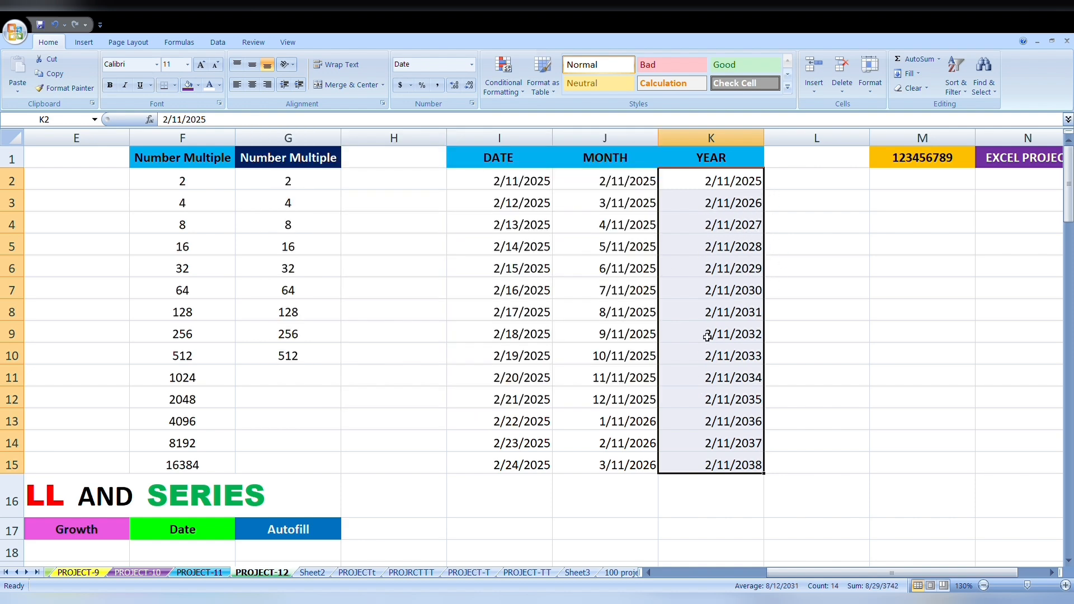
{"action": "left_click", "coordinate": [806, 221]}
{"action": "left_click_drag", "start_coordinate": [525, 182], "coordinate": [720, 465]}
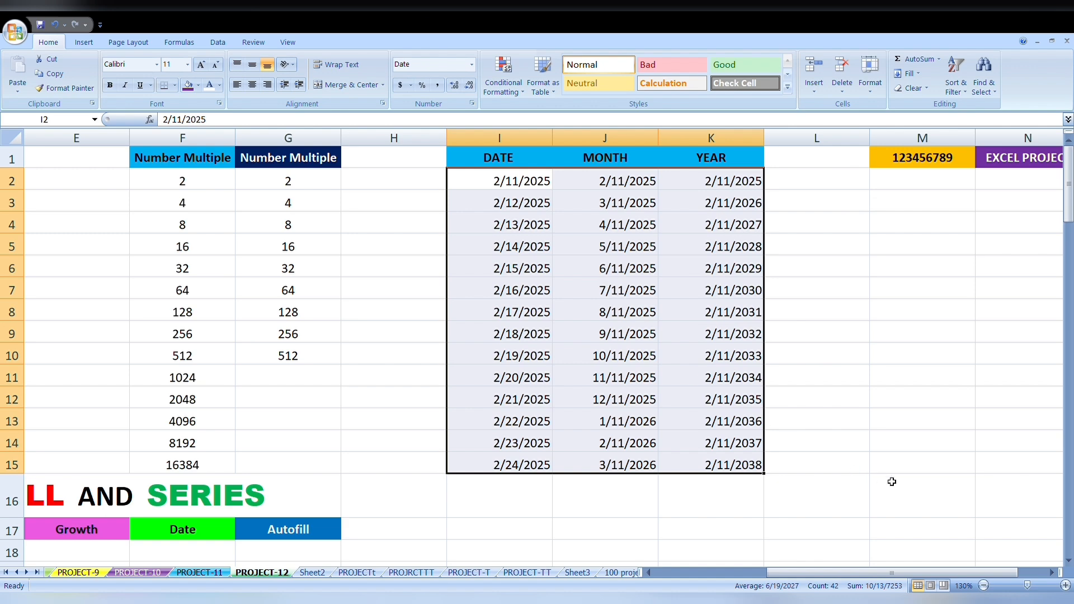
Enter 123456789 in M2 under the orange 123456789 heading.
{"action": "left_click", "coordinate": [1052, 572]}
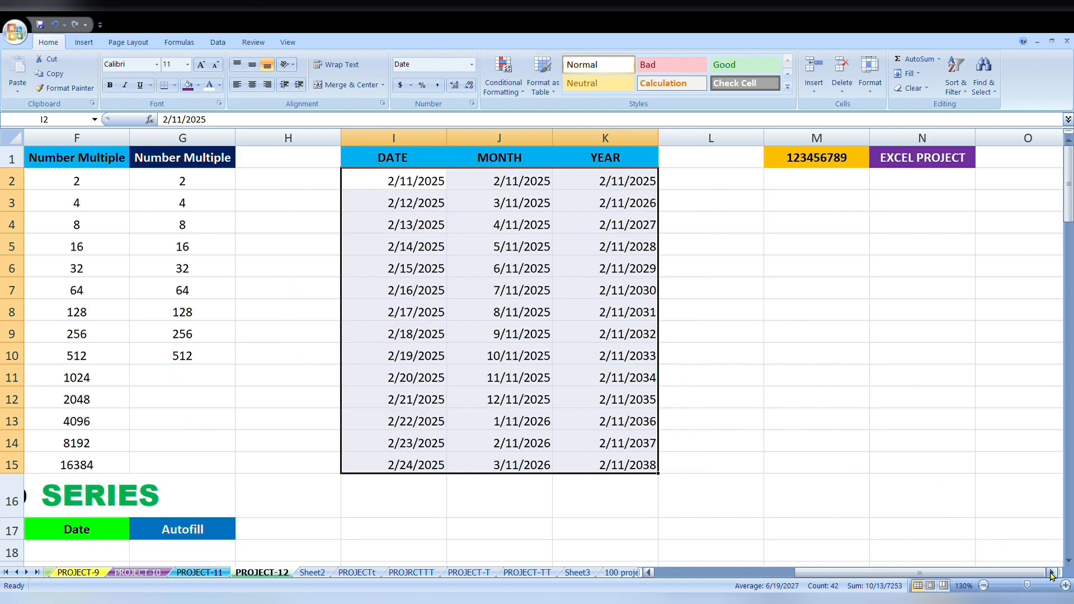
{"action": "left_click", "coordinate": [1052, 572]}
{"action": "left_click", "coordinate": [1052, 572]}
{"action": "left_click", "coordinate": [1052, 572]}
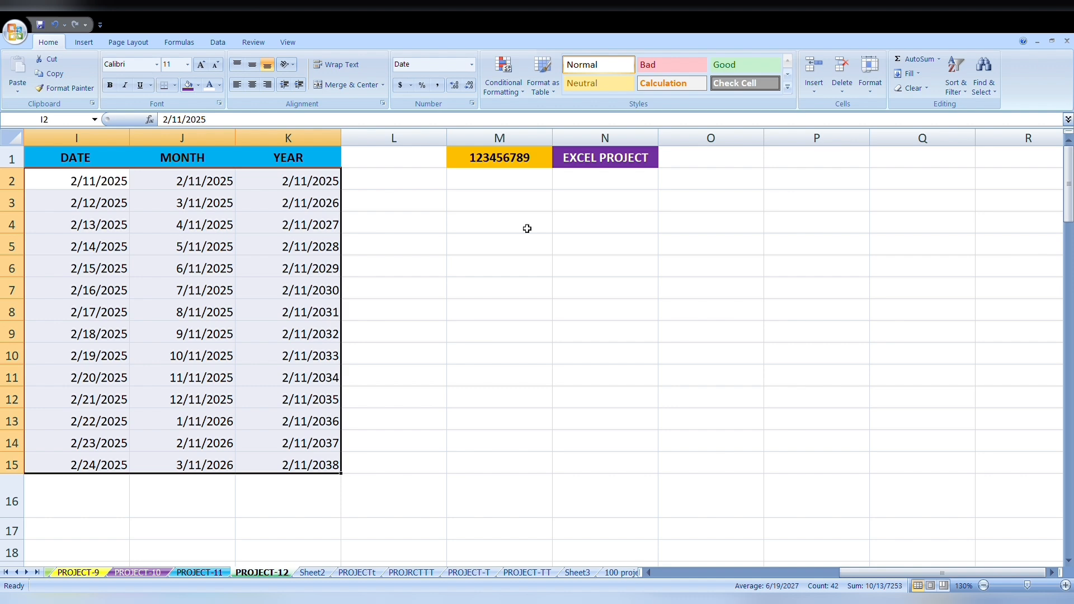
{"action": "left_click", "coordinate": [514, 163]}
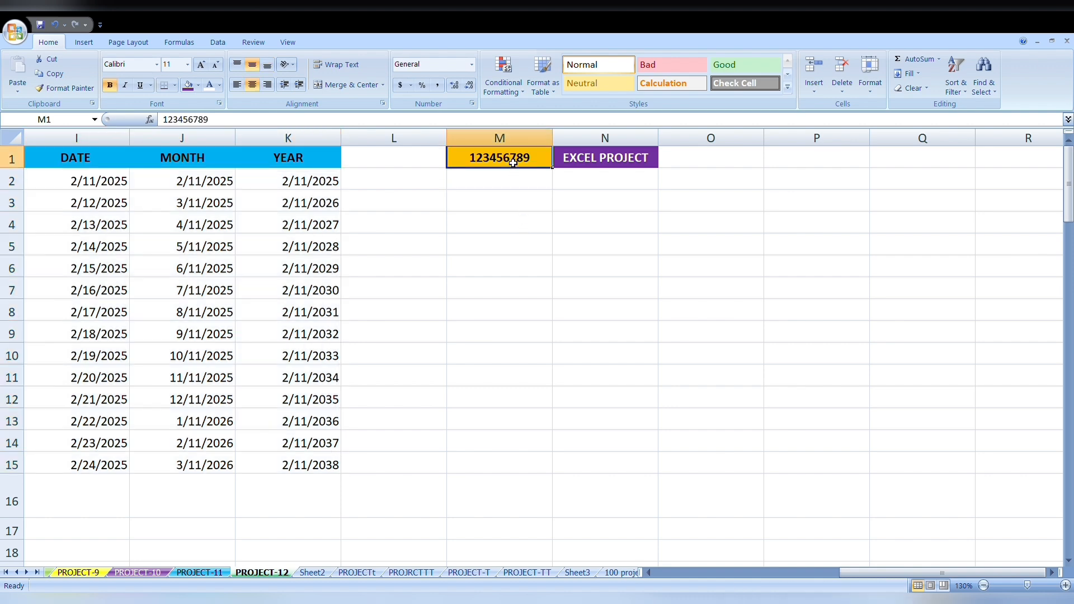
{"action": "left_click_drag", "start_coordinate": [507, 160], "coordinate": [608, 158]}
{"action": "left_click", "coordinate": [521, 188]}
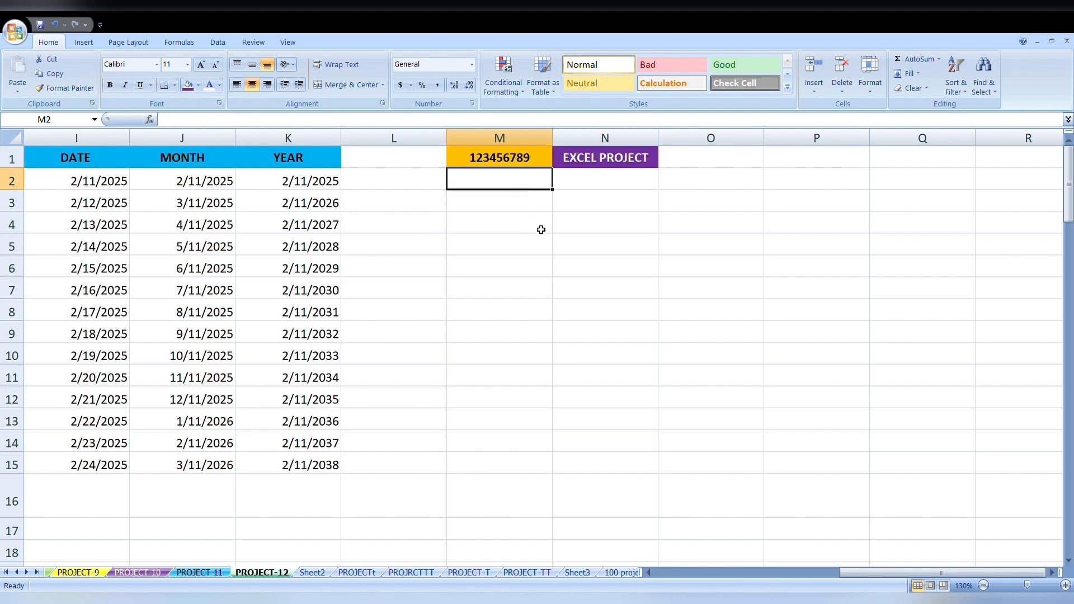
{"action": "type", "text": "123"}
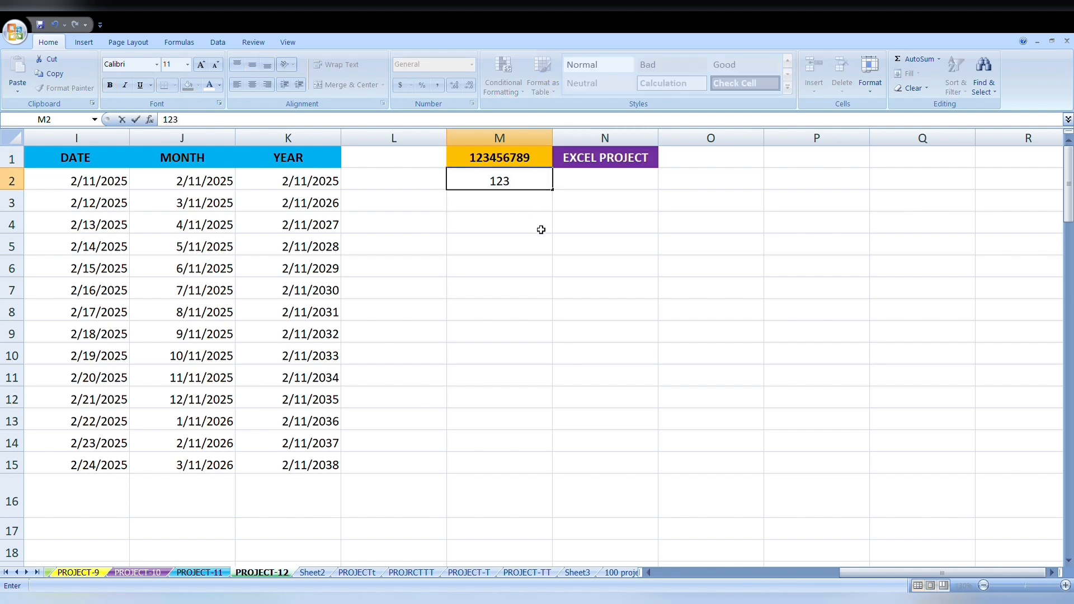
{"action": "type", "text": "456789"}
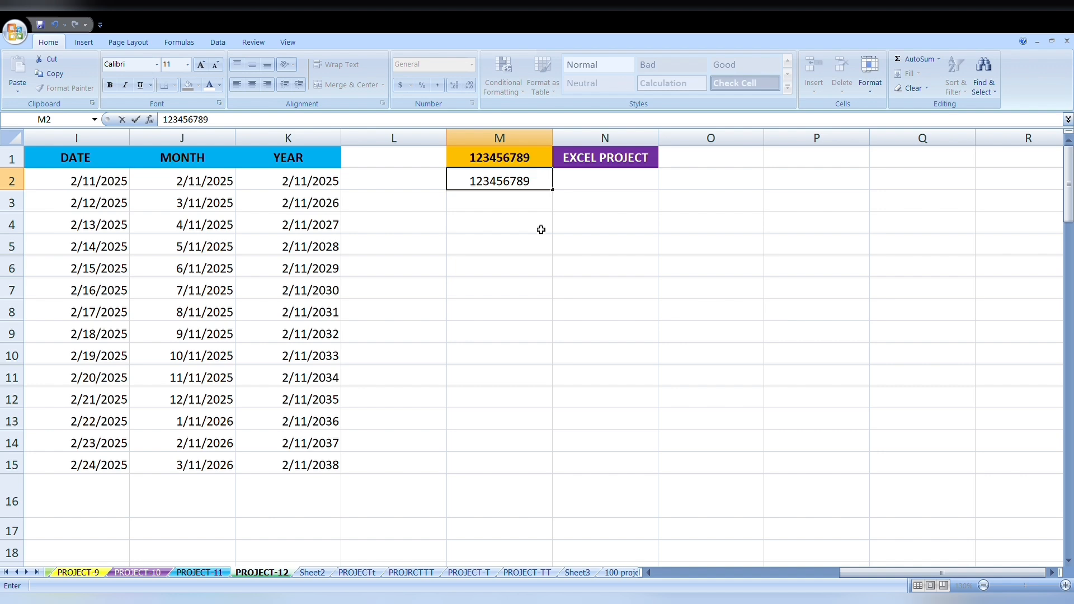
{"action": "key", "text": "Return"}
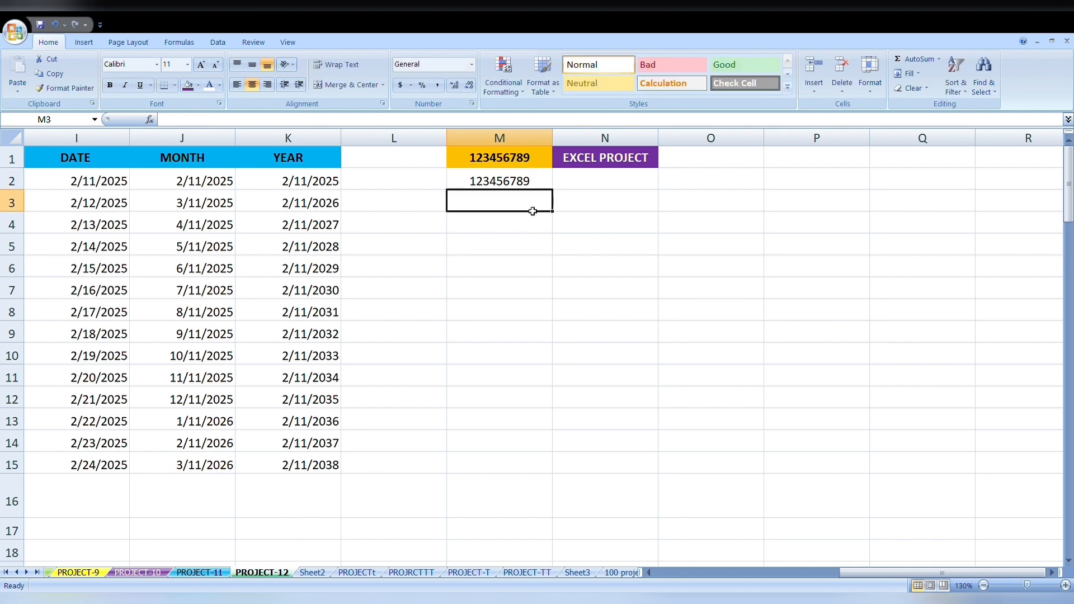
Fill M2:M15 from the number in M2 using the Series command with the AutoFill type.
{"action": "left_click_drag", "start_coordinate": [526, 182], "coordinate": [551, 462]}
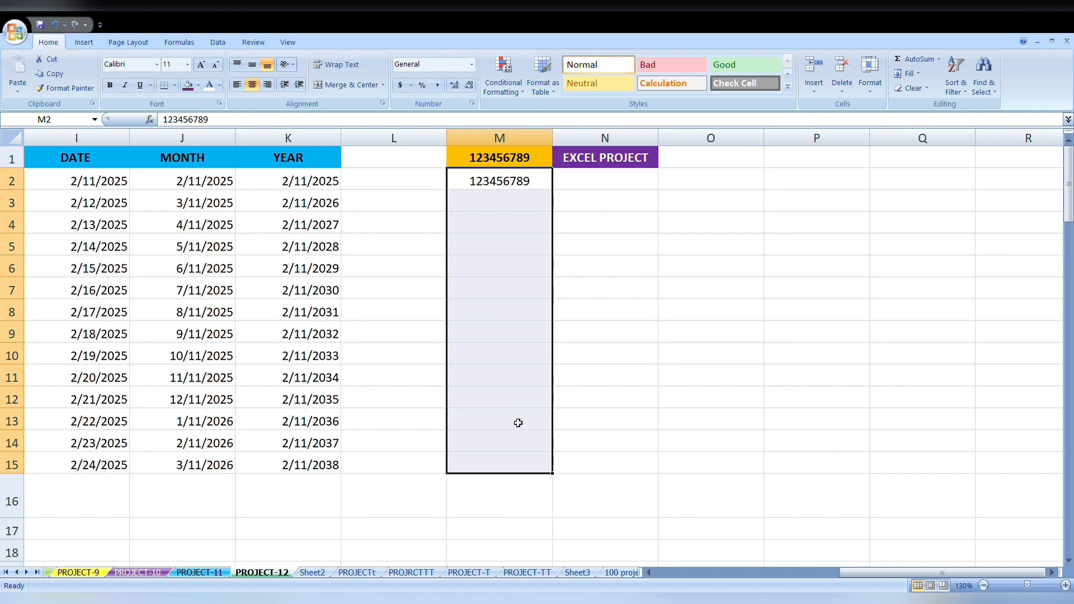
{"action": "left_click", "coordinate": [914, 74]}
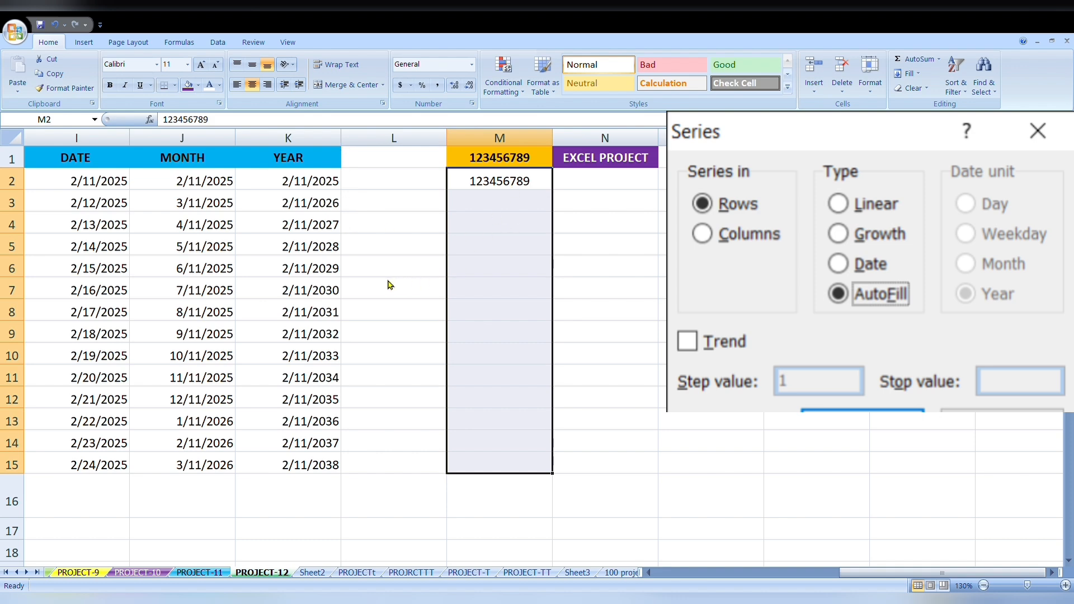
{"action": "key", "text": "Return"}
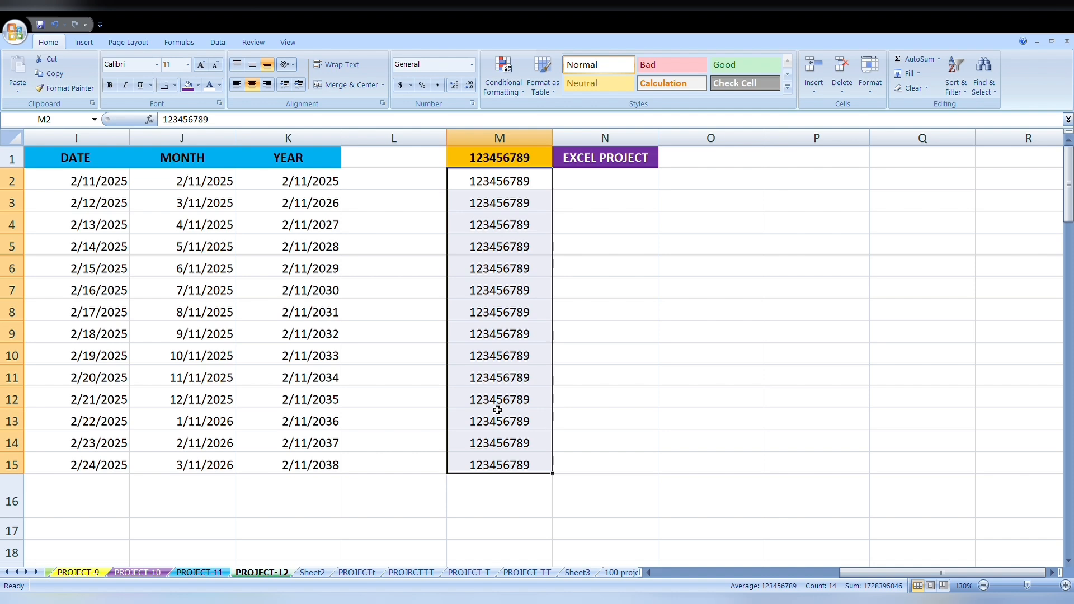
Enter EXCEL PROJECT in N2 under the purple EXCEL PROJECT heading.
{"action": "left_click", "coordinate": [597, 186]}
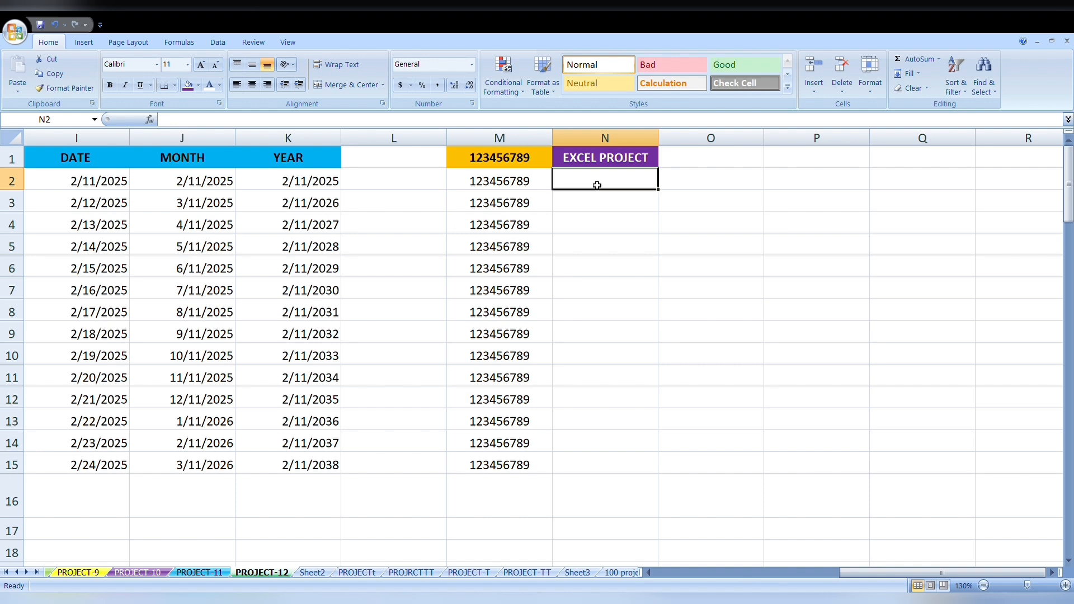
{"action": "type", "text": "e"}
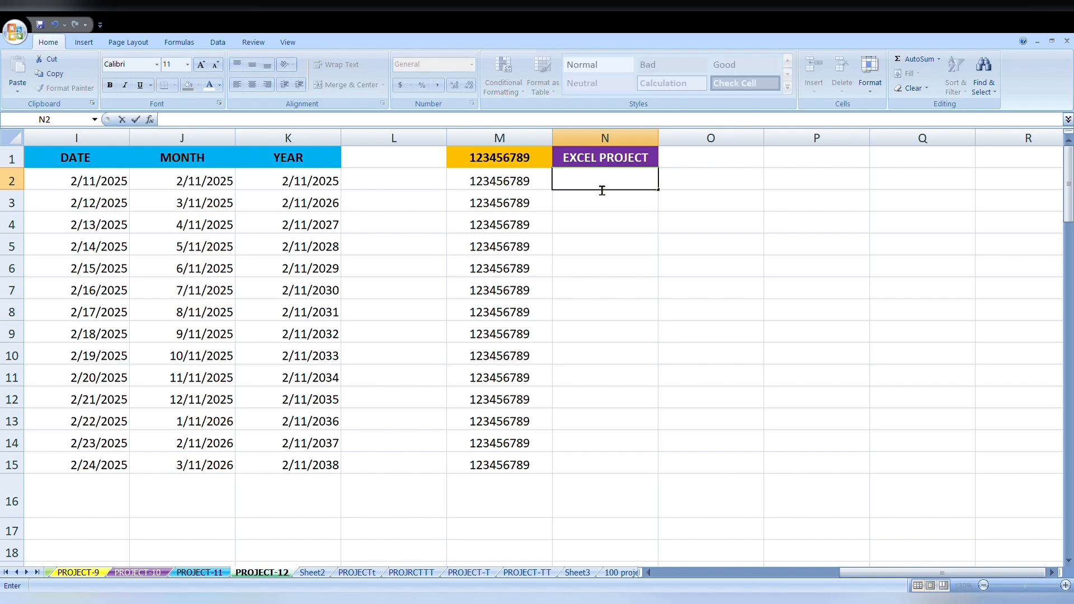
{"action": "type", "text": "XCEL PROJECT"}
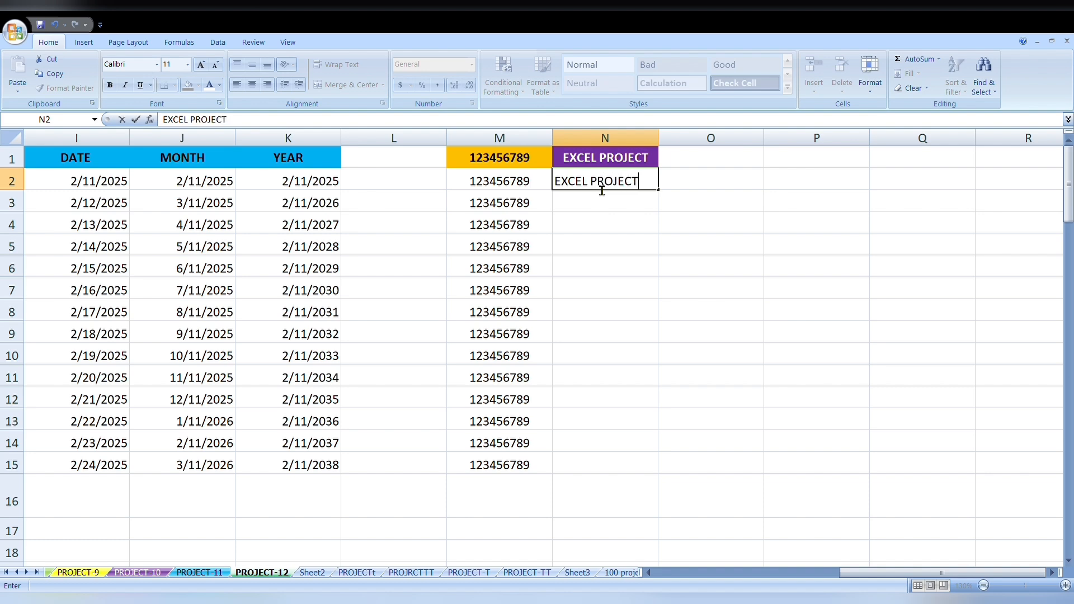
{"action": "left_click", "coordinate": [615, 207]}
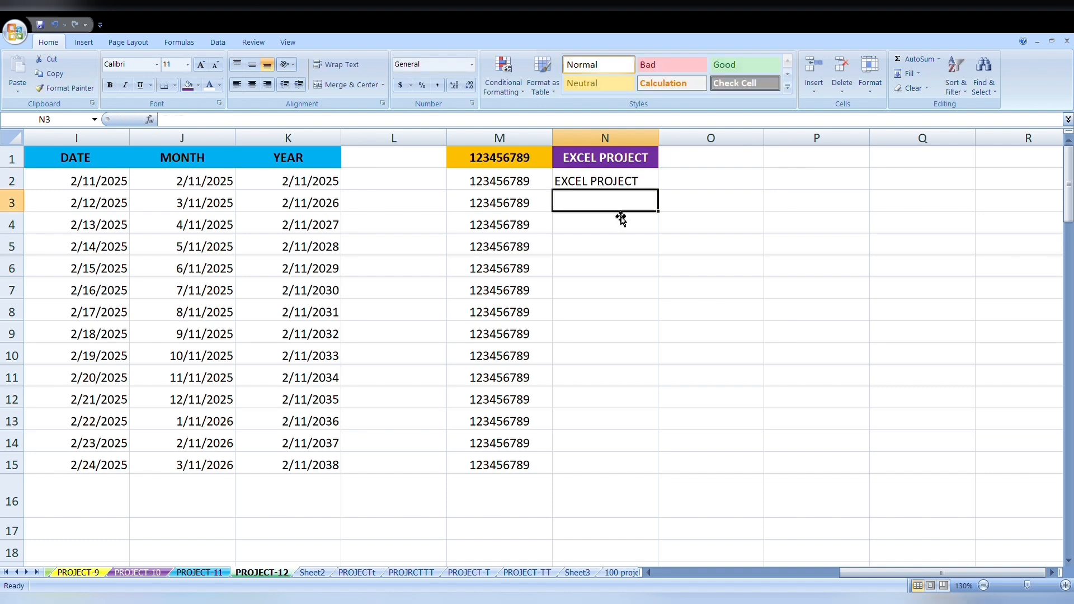
{"action": "left_click", "coordinate": [621, 186]}
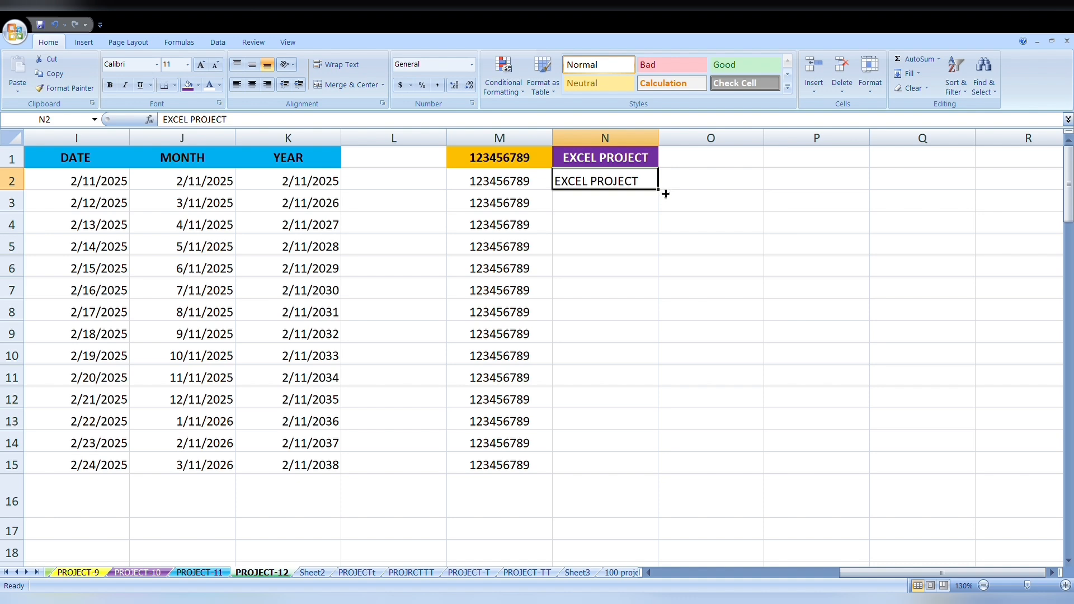
{"action": "left_click", "coordinate": [678, 208]}
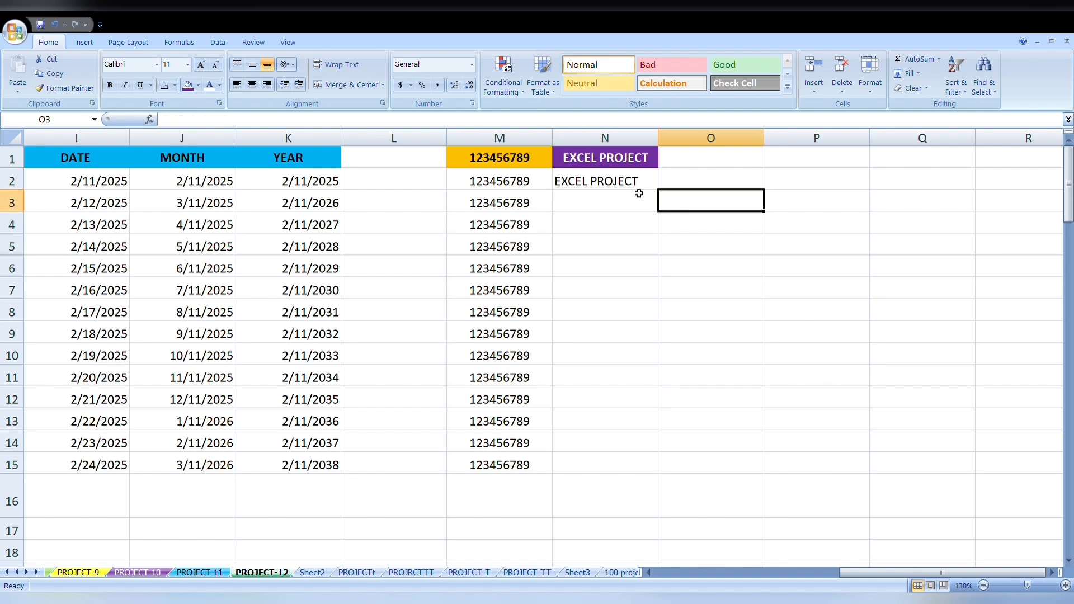
Fill N2:N15 from the text in N2 using the Series command with the AutoFill type, and deselect the range.
{"action": "left_click_drag", "start_coordinate": [627, 183], "coordinate": [621, 467]}
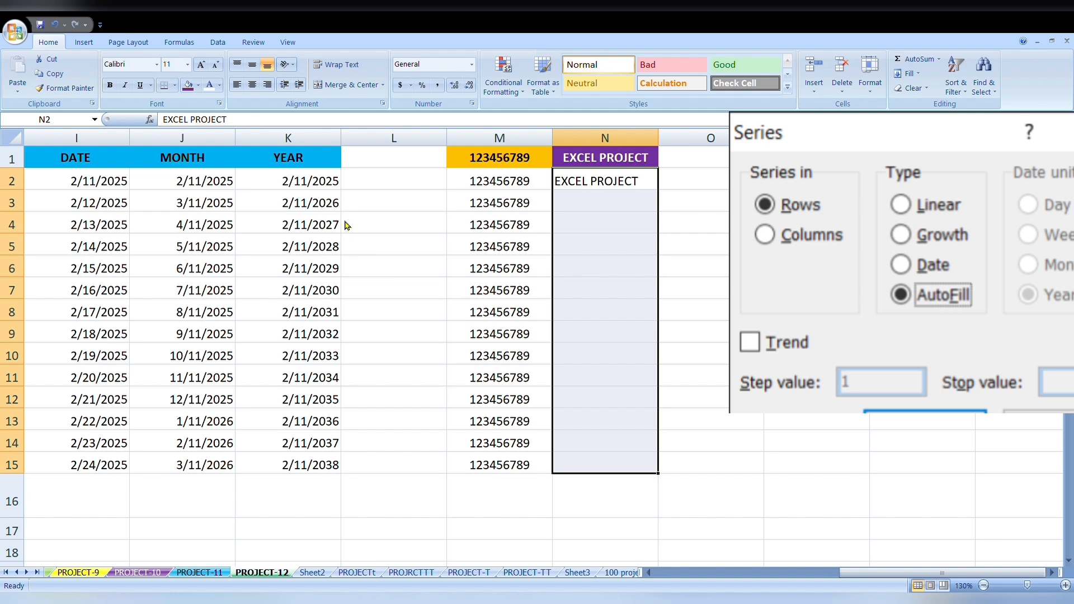
{"action": "left_click", "coordinate": [348, 279]}
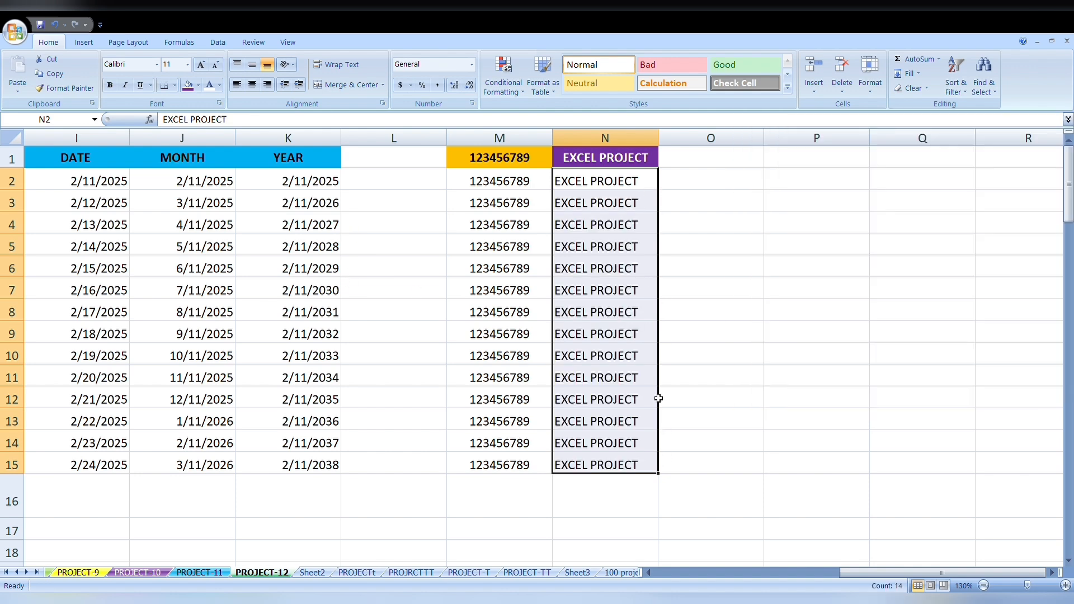
{"action": "left_click", "coordinate": [806, 182]}
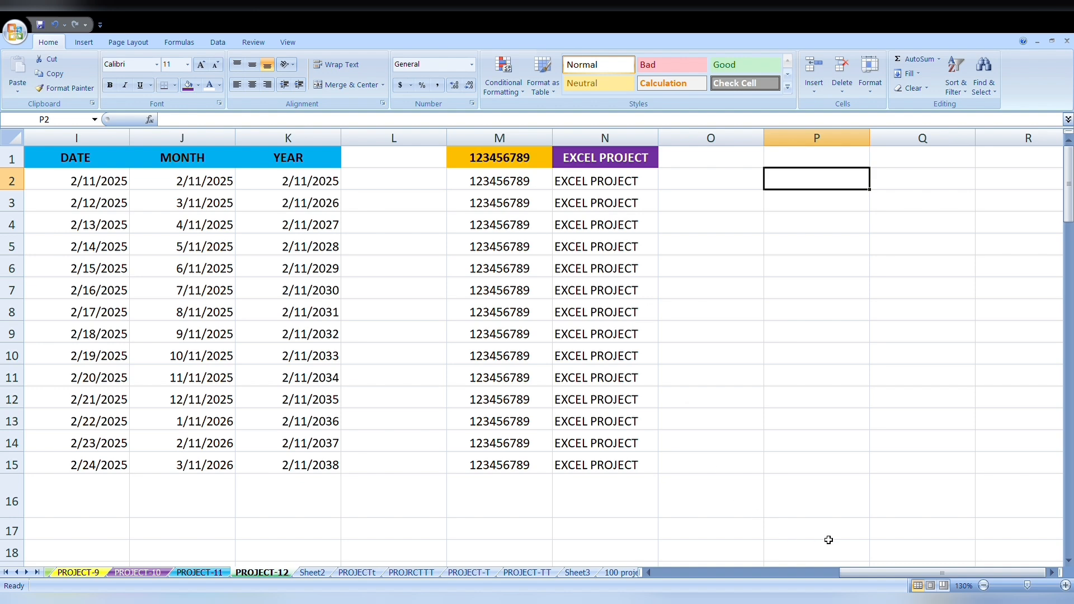
{"action": "left_click_drag", "start_coordinate": [857, 573], "coordinate": [674, 575]}
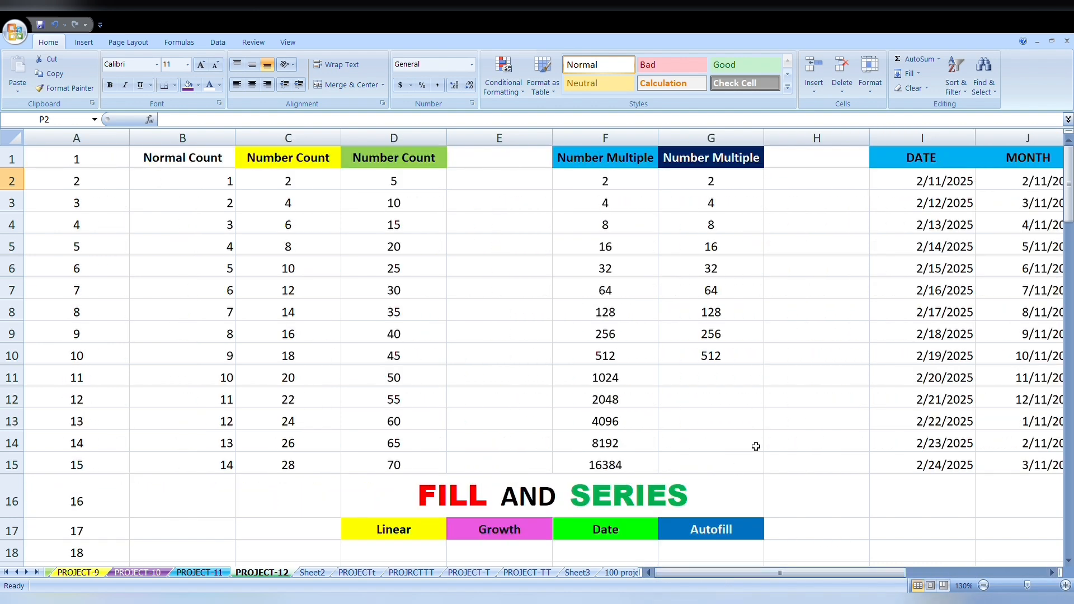